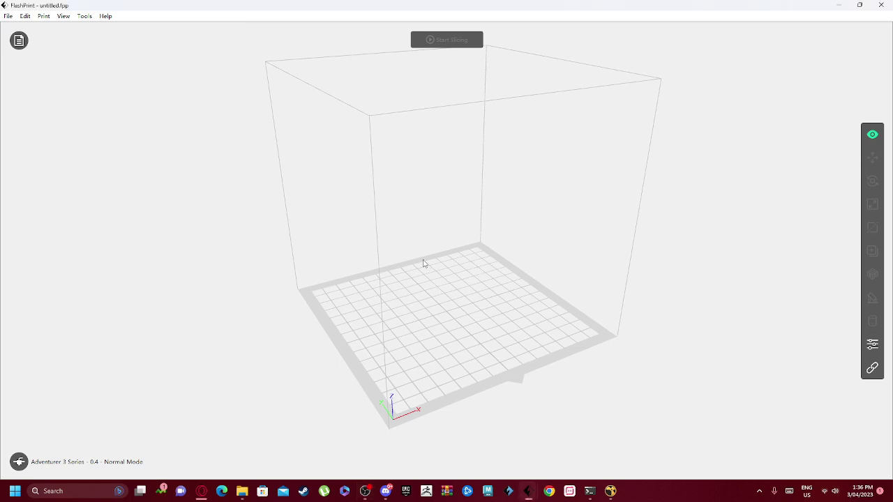
Orbit and zoom around the empty build volume to inspect it from several angles.
left_click_drag(422, 262, 436, 298)
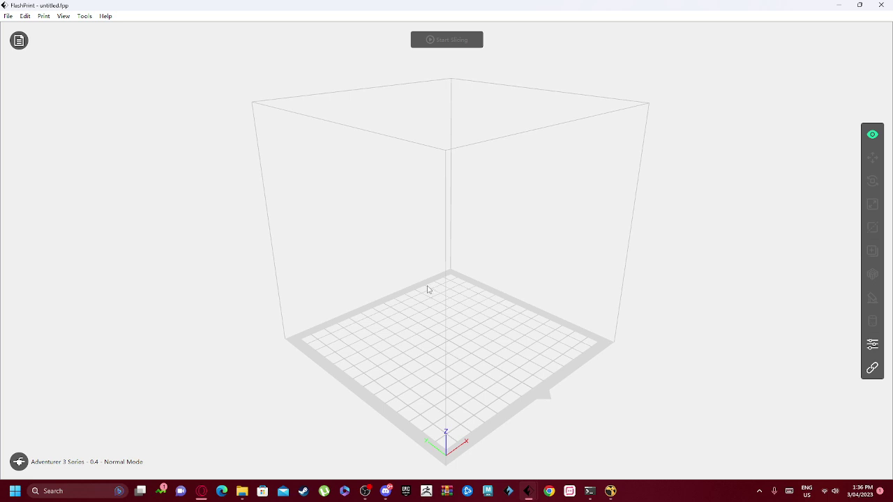
left_click_drag(479, 321, 448, 325)
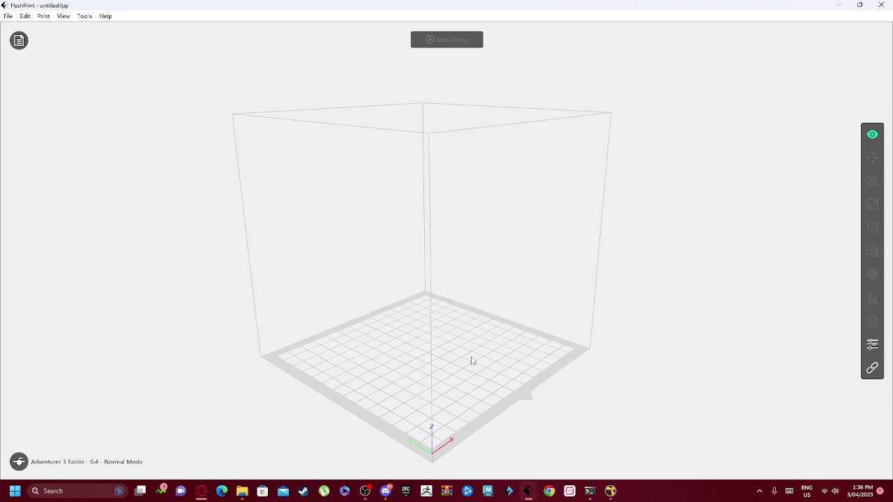
left_click_drag(471, 360, 483, 403)
left_click_drag(448, 326, 378, 361)
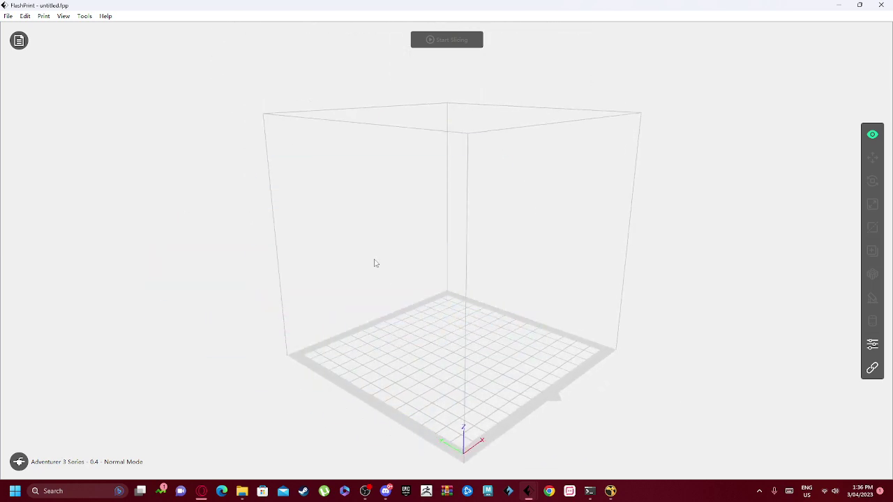
left_click_drag(373, 261, 436, 330)
scroll(438, 279, "down", 10)
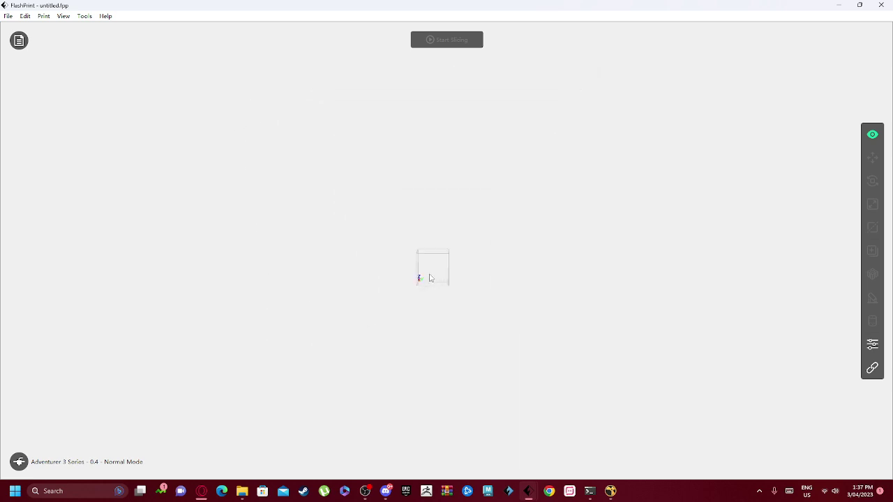
scroll(430, 278, "up", 10)
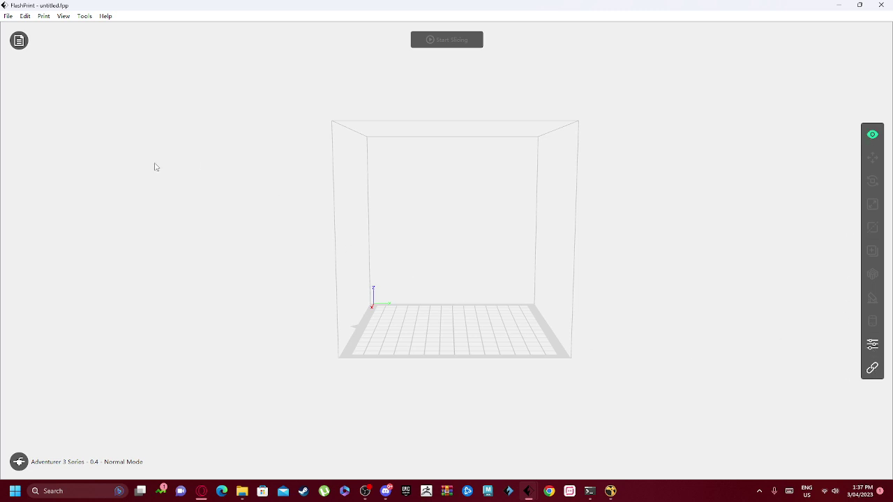
Add Pyramid_Head.stl to the build plate, ignoring the model error warning.
left_click(19, 40)
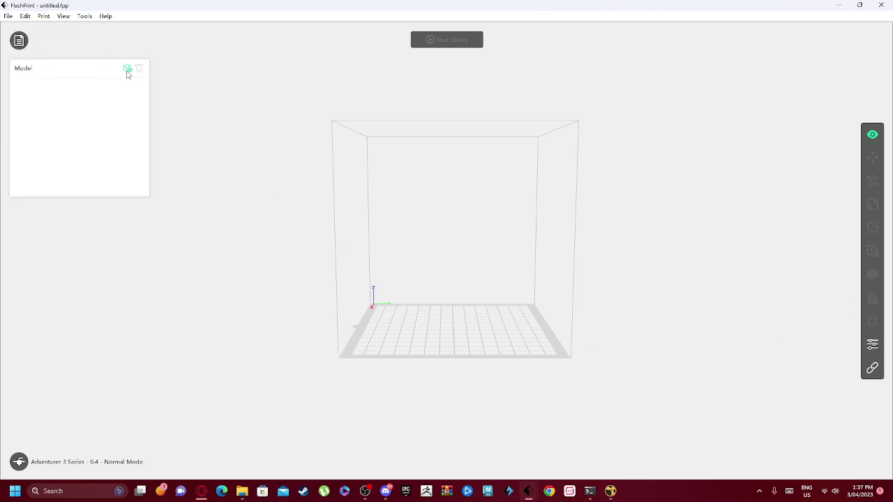
left_click(127, 69)
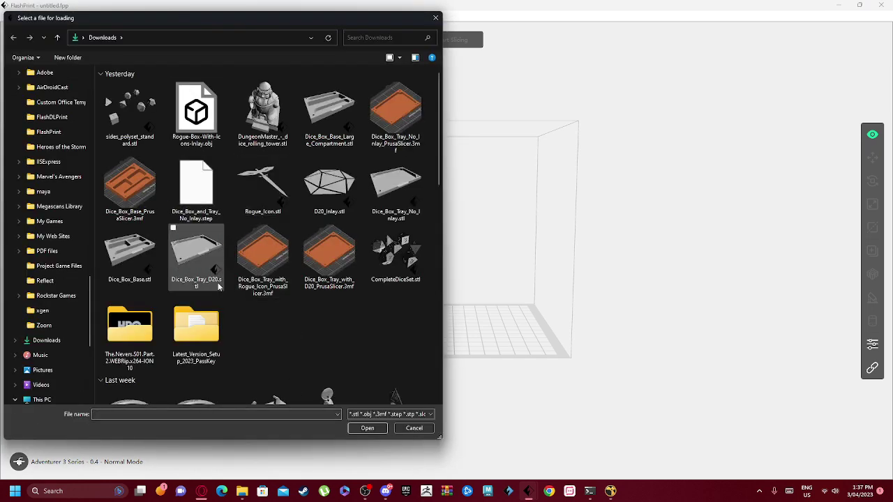
scroll(209, 279, "down", 10)
scroll(196, 209, "up", 3)
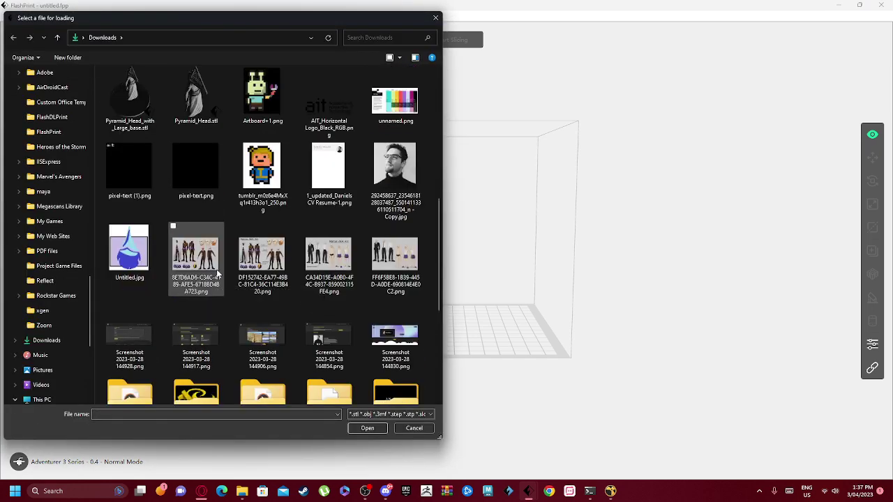
double_click(196, 103)
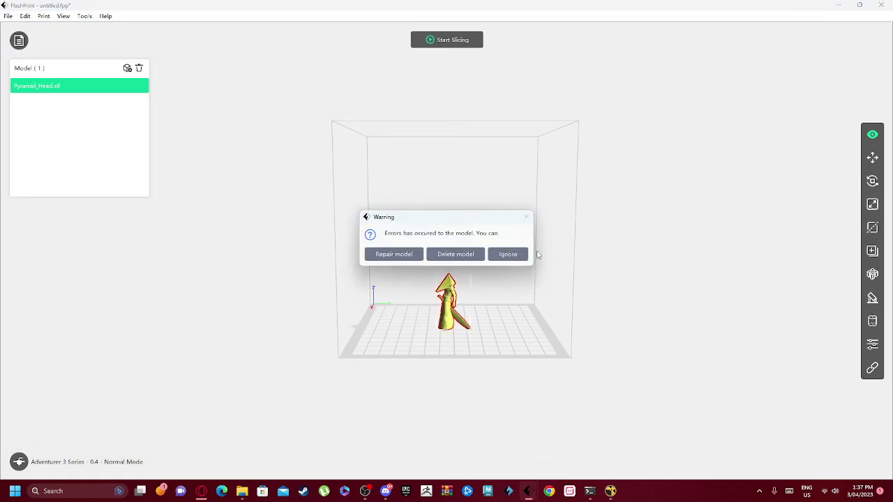
left_click(506, 255)
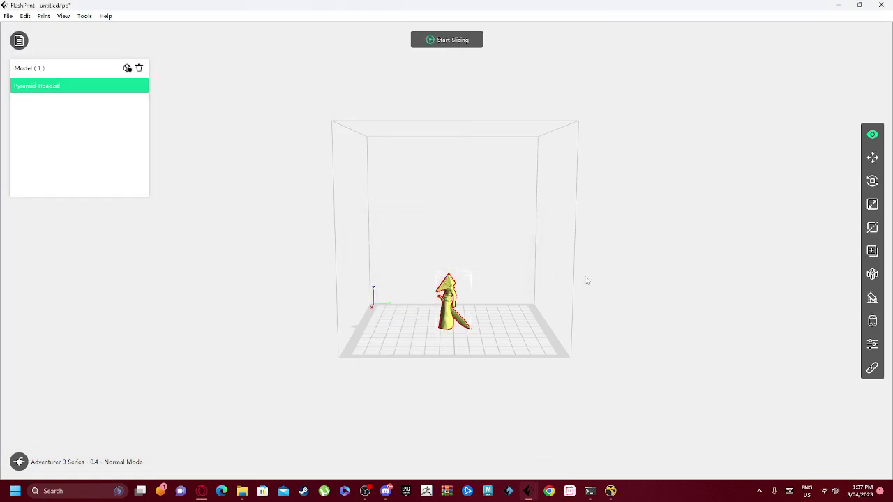
left_click(872, 204)
Scale Pyramid Head to maximum, then step it down to 97% (X 64.47 mm).
left_click(781, 321)
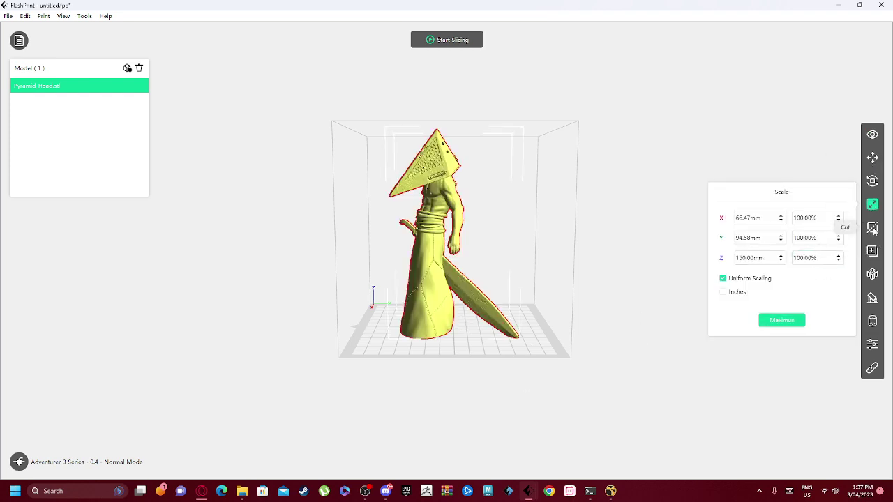
left_click(781, 215)
left_click(780, 215)
left_click(780, 216)
left_click(780, 220)
left_click(780, 220)
left_click(780, 221)
left_click(780, 221)
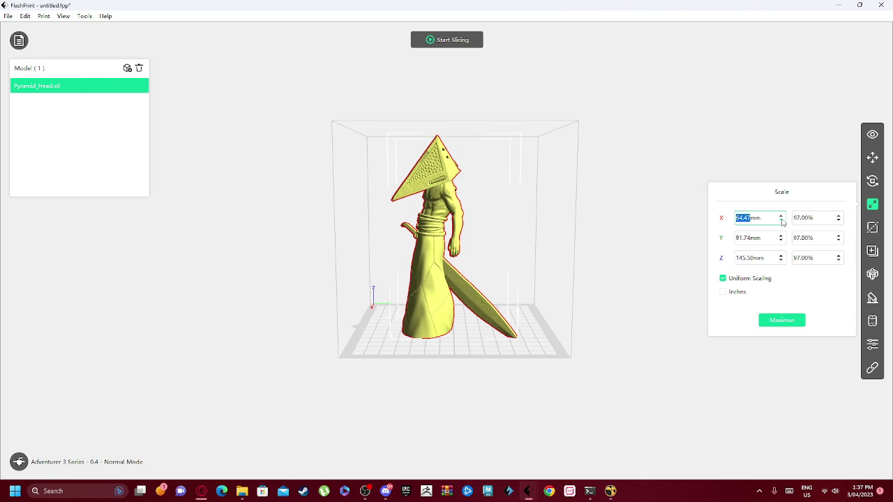
Center Pyramid Head on the plate at X 0, Y 0, Z 0 and deselect it.
left_click(872, 157)
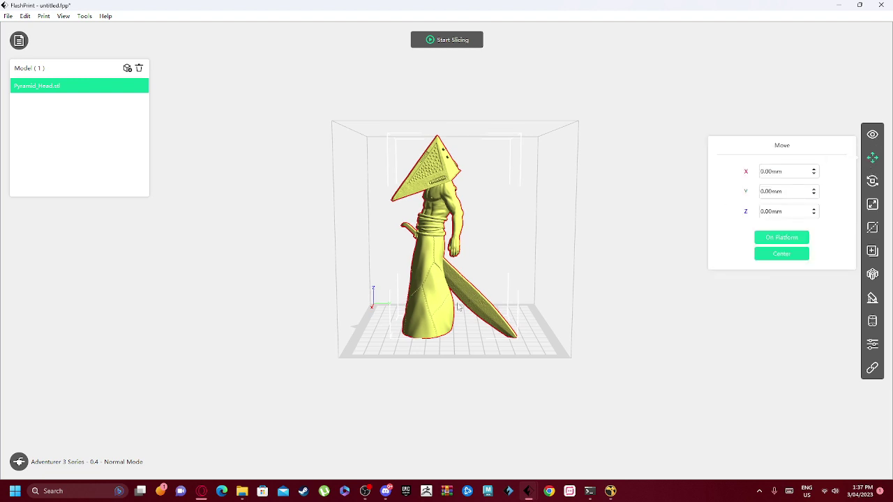
mouse_move(450, 309)
left_mouse_down()
mouse_move(390, 322)
mouse_move(453, 317)
left_mouse_up()
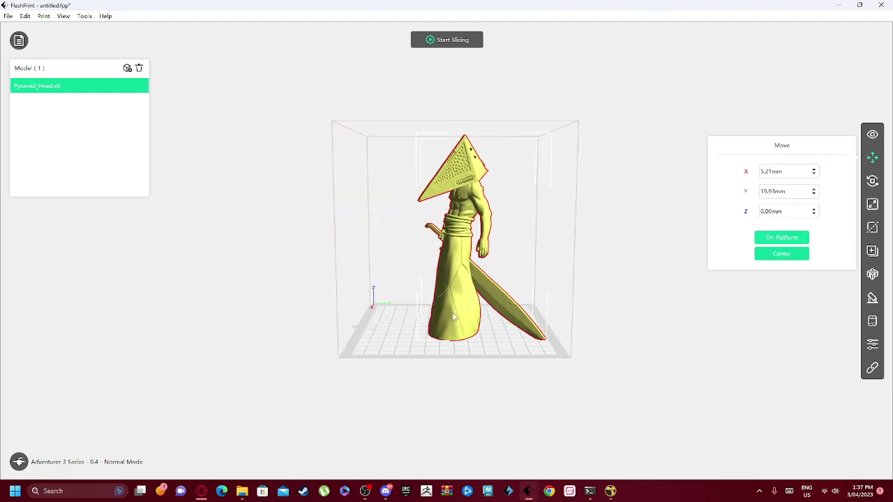
key("ctrl+z")
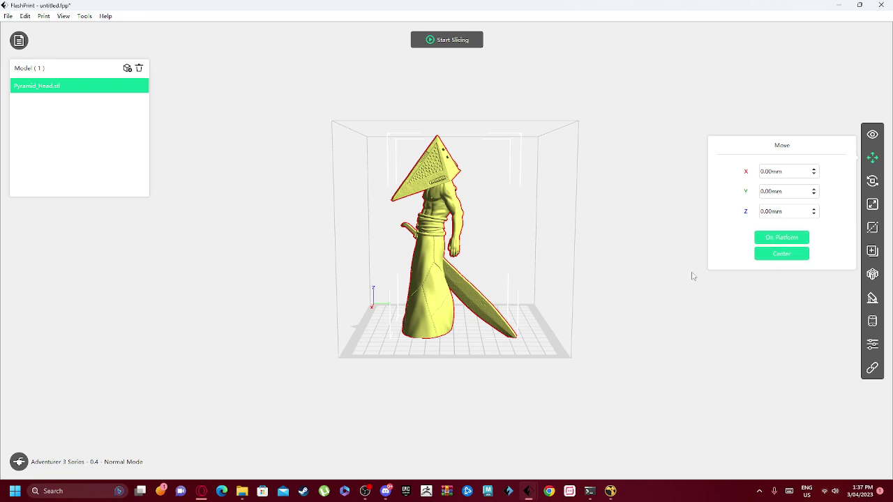
left_click_drag(418, 309, 580, 338)
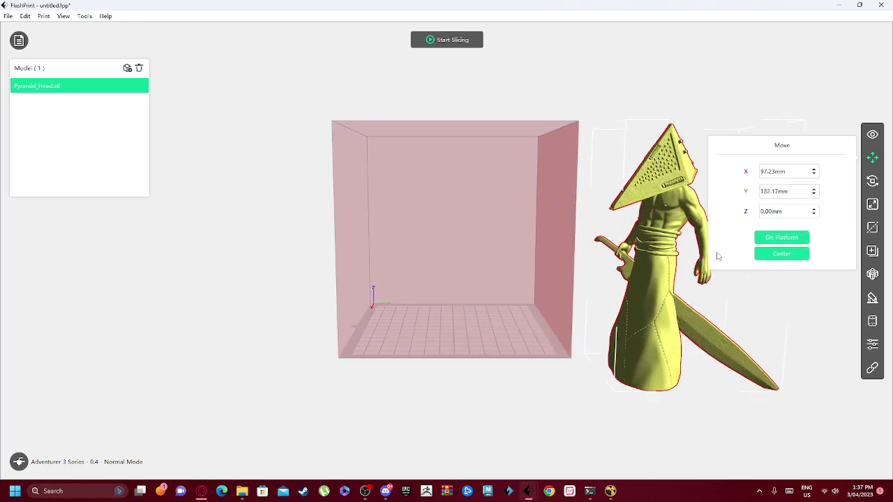
left_click(776, 256)
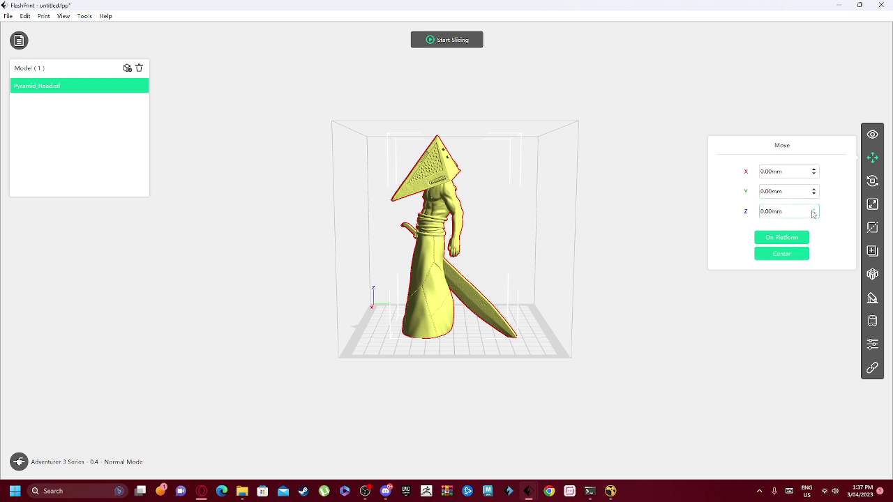
scroll(812, 214, "up", 5)
left_click(769, 240)
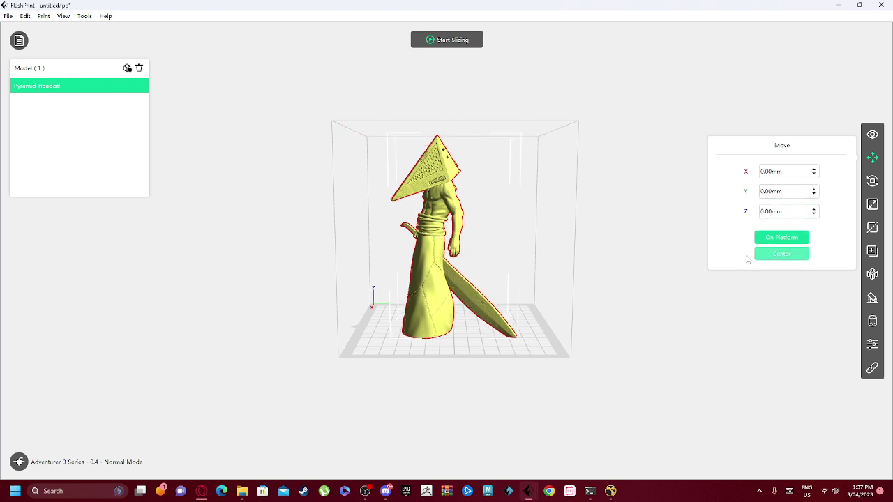
left_click(635, 325)
Select Pyramid Head for rotation, tip it with the rotation rings, then undo back to upright.
left_click_drag(531, 370, 648, 300)
left_click(872, 181)
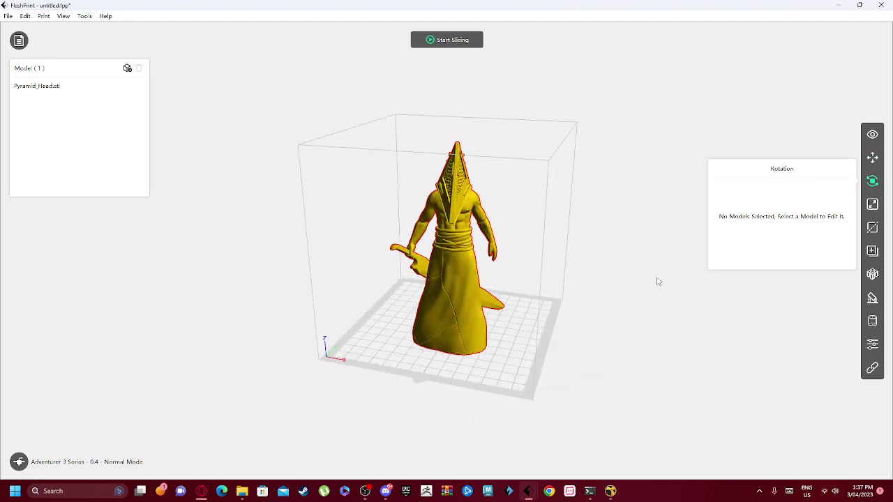
left_click(478, 302)
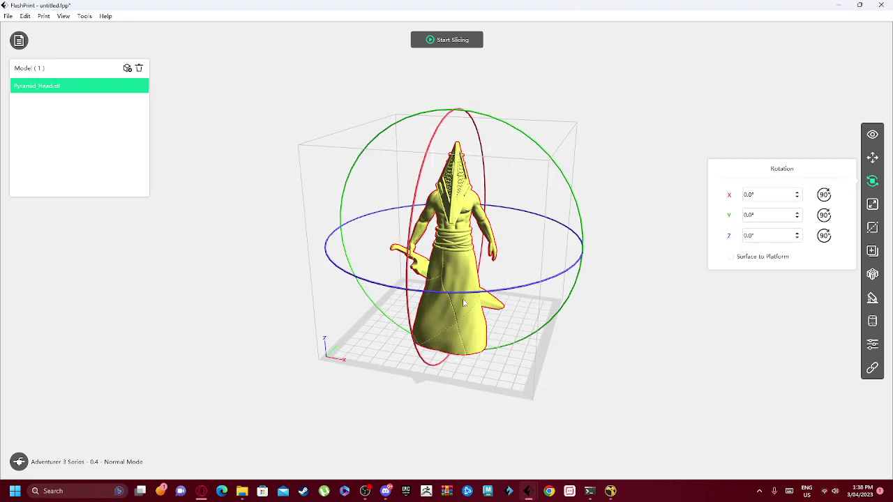
left_click_drag(680, 331, 578, 290)
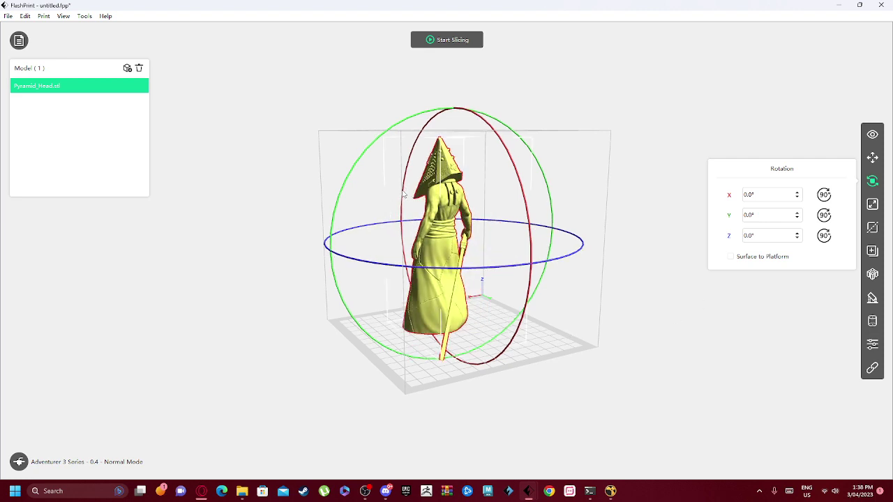
left_click_drag(403, 195, 439, 440)
left_click_drag(352, 186, 472, 196)
left_click_drag(299, 257, 422, 331)
key("ctrl+z")
key("ctrl+z")
key("ctrl+z")
key("ctrl+z")
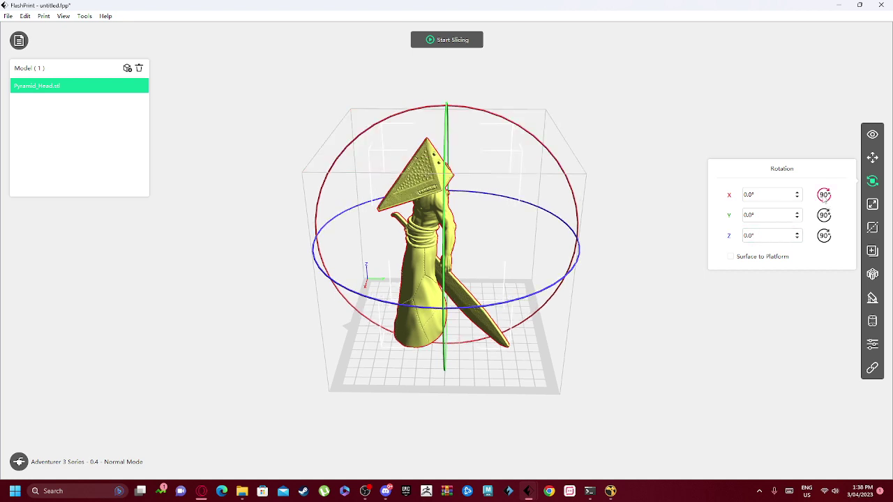
Turn the model four 90° steps each about X, Y and Z, ending upright at 0°.
left_click(823, 196)
left_click(824, 196)
left_click(824, 196)
left_click(823, 196)
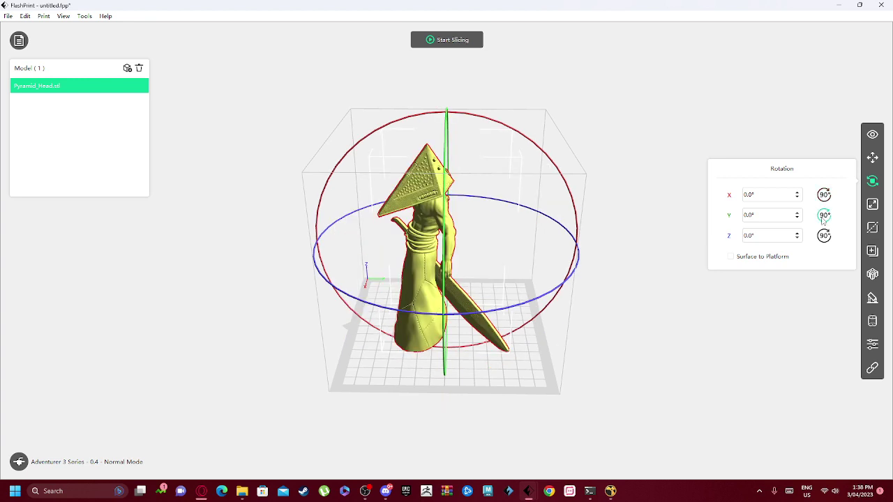
left_click(823, 216)
left_click(824, 216)
left_click(824, 216)
left_click(823, 217)
left_click(824, 236)
left_click(824, 236)
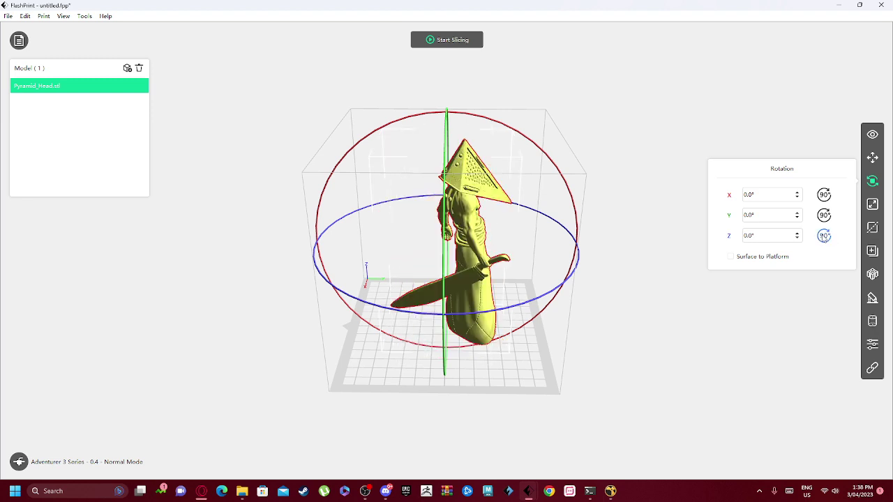
left_click(825, 236)
left_click(824, 236)
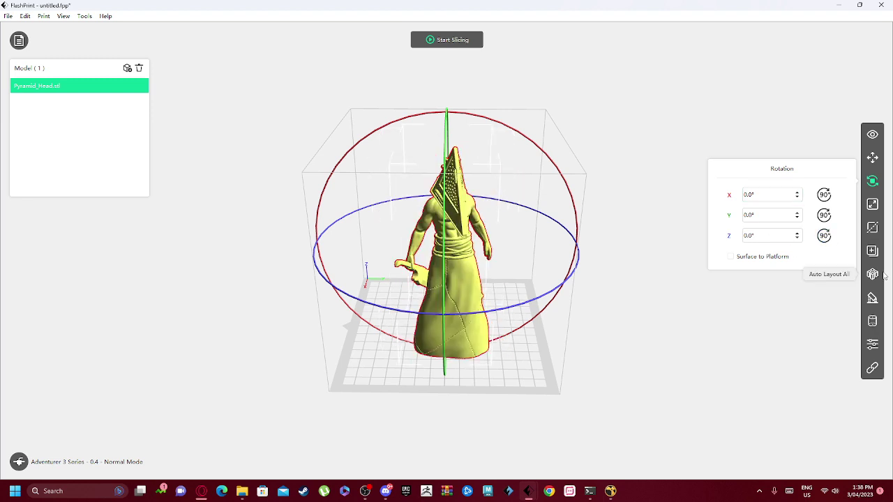
left_click_drag(645, 377, 694, 338)
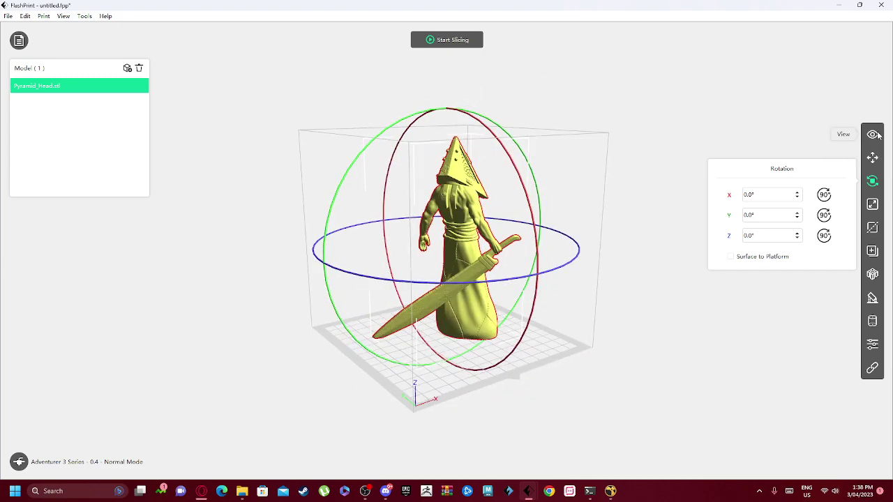
Duplicate Pyramid Head, try adding 12 more copies, then undo them.
left_click(875, 135)
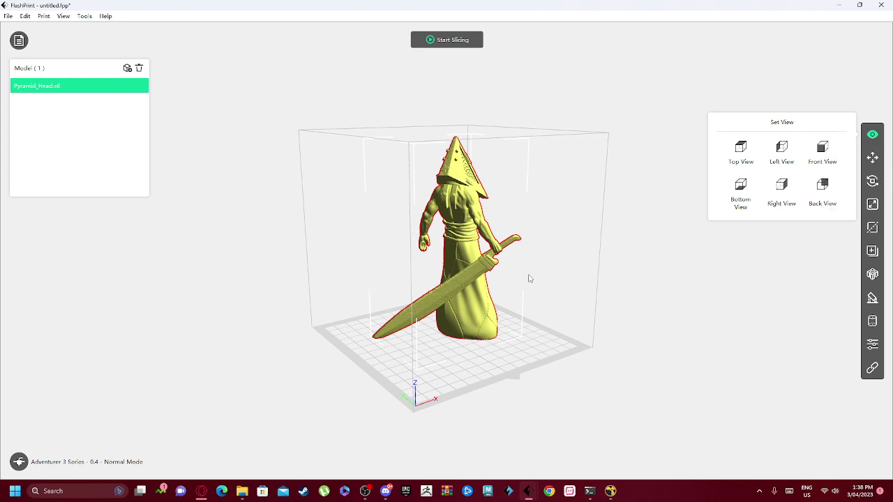
left_click_drag(575, 312, 610, 269)
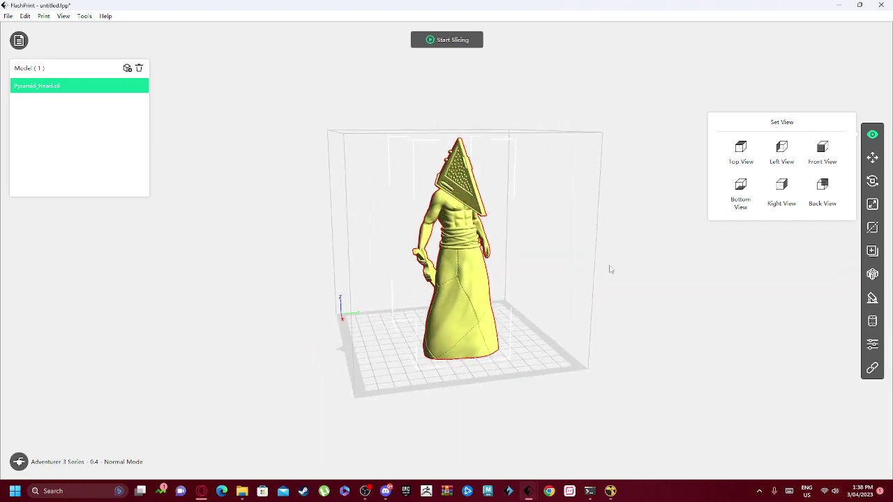
left_click(872, 255)
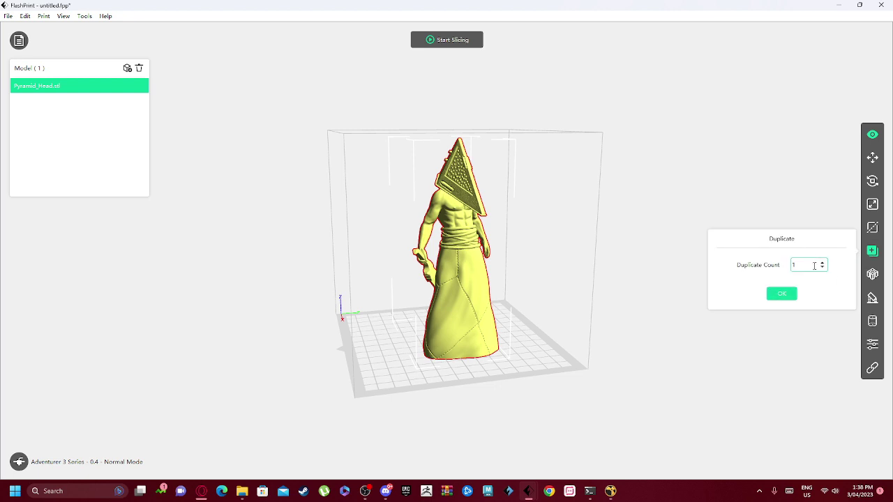
left_click(782, 295)
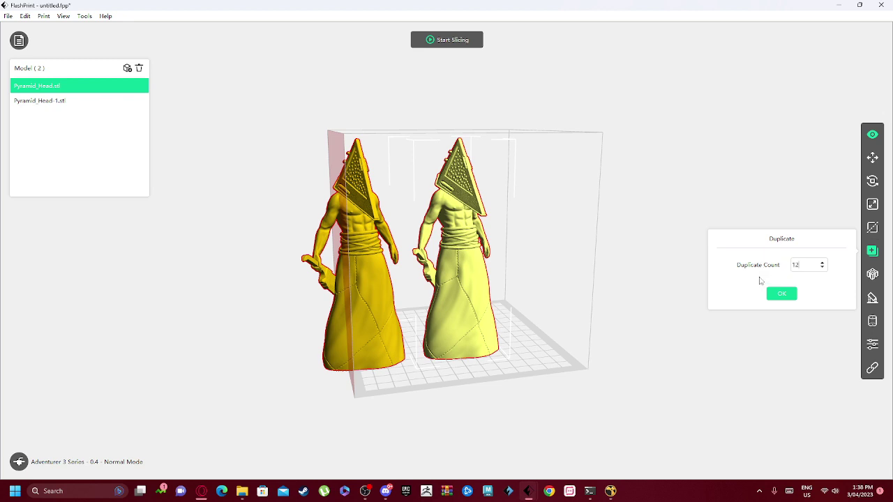
left_click(781, 294)
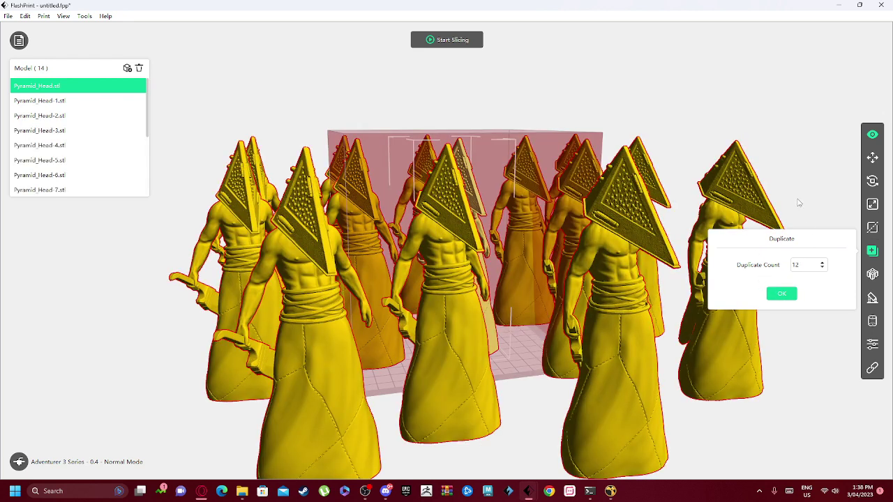
left_click(872, 276)
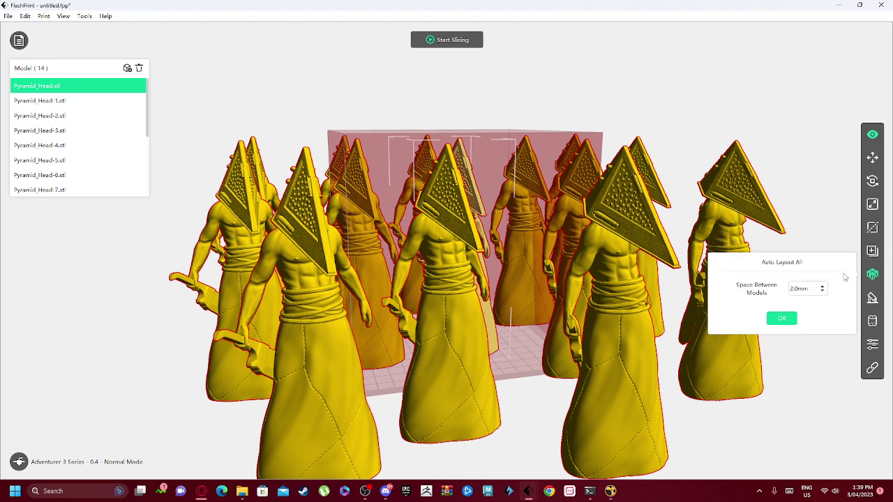
key("ctrl+z")
key("ctrl+z")
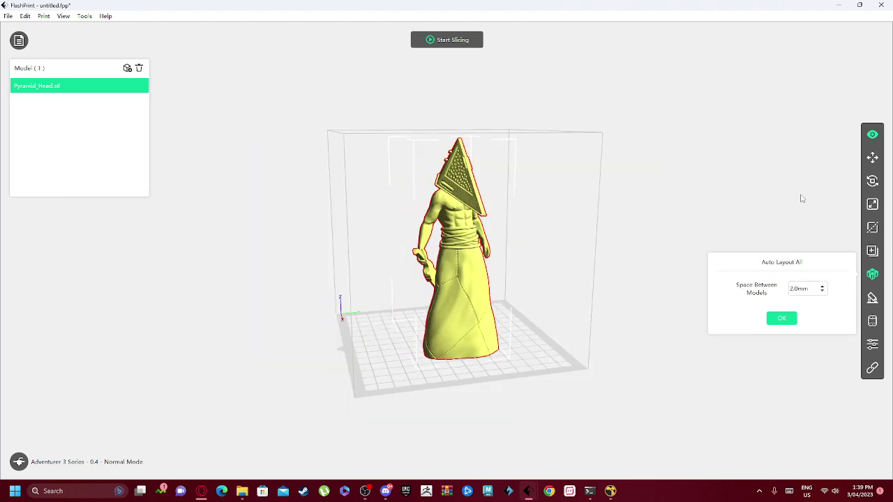
Add 12 copies again, undo them, and make a single duplicate instead.
left_click(871, 250)
left_click(781, 294)
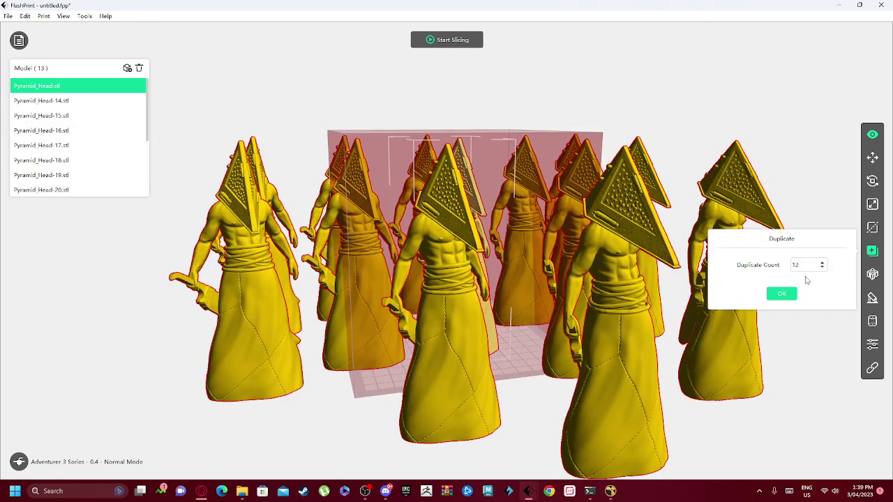
key("ctrl+z")
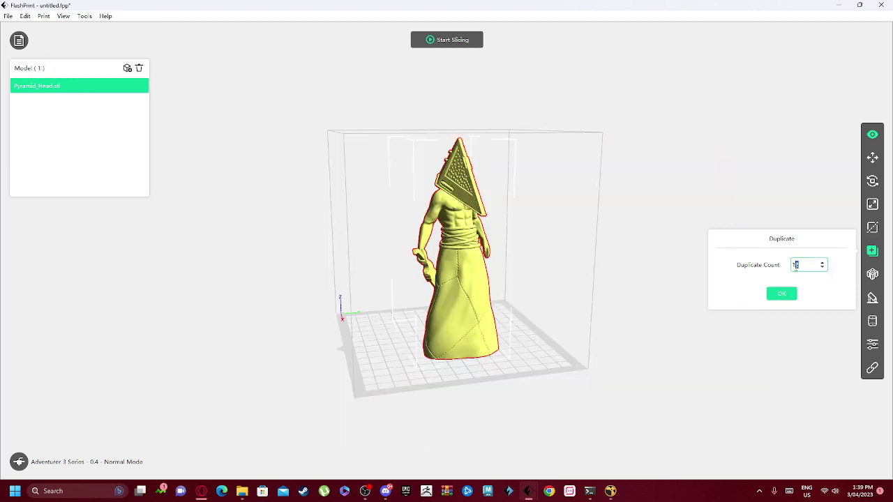
left_click(781, 293)
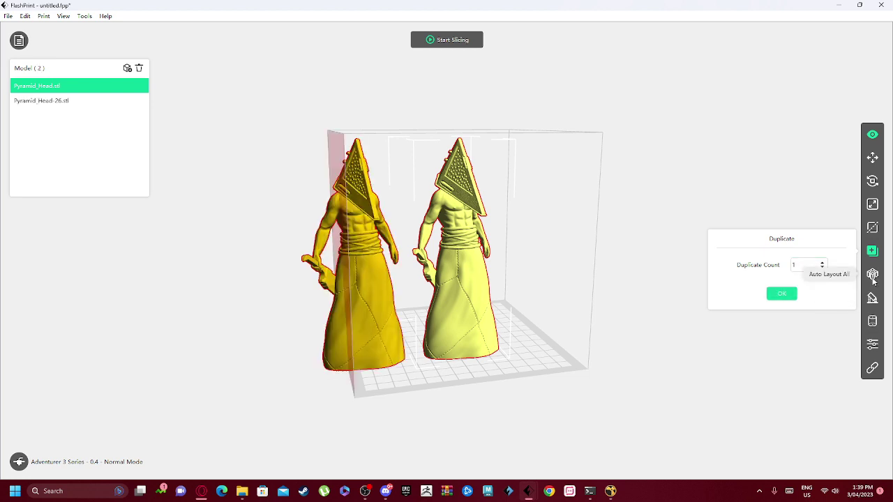
Auto-arrange both figures with 0.0 mm spacing, then leave Supports without adding any.
left_click(873, 276)
left_click(782, 319)
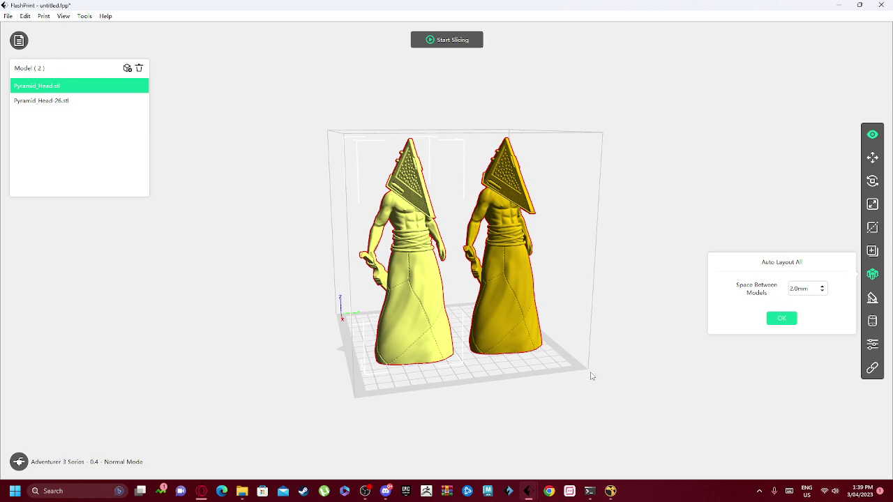
mouse_move(591, 374)
left_mouse_down()
mouse_move(556, 381)
mouse_move(635, 375)
mouse_move(583, 370)
left_mouse_up()
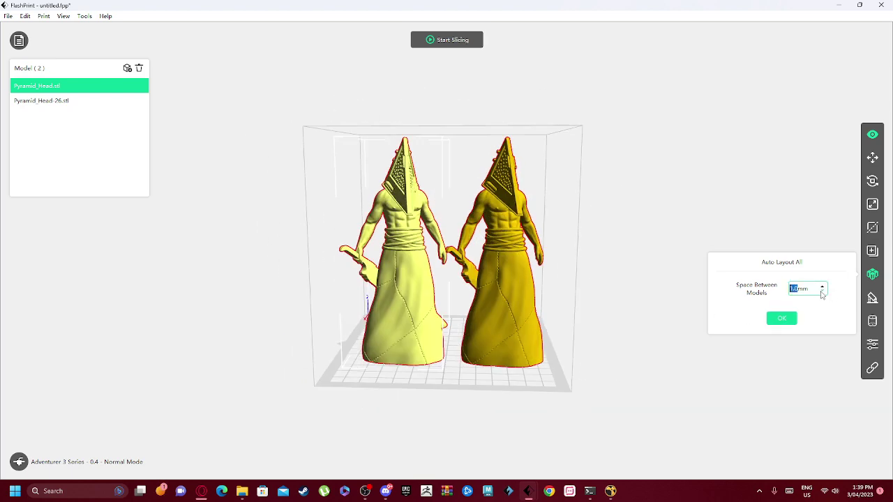
left_click(822, 291)
left_click(782, 318)
mouse_move(626, 360)
left_mouse_down()
mouse_move(644, 374)
mouse_move(634, 366)
left_mouse_up()
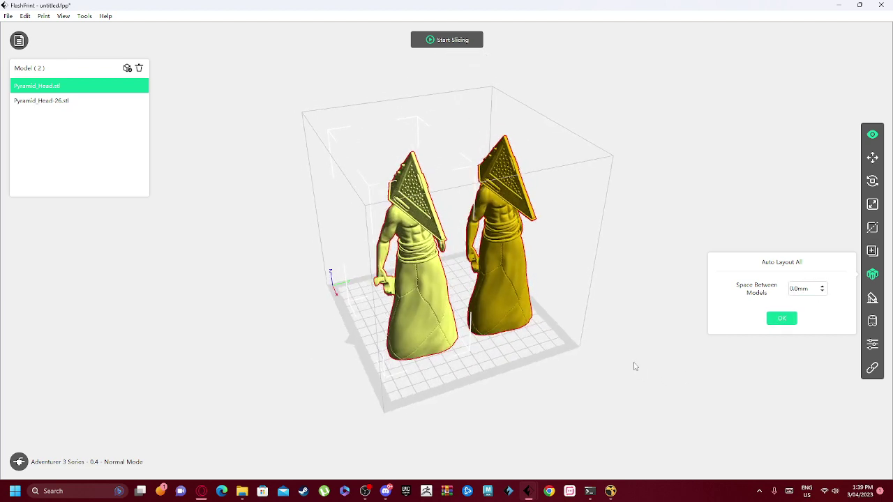
left_click(871, 300)
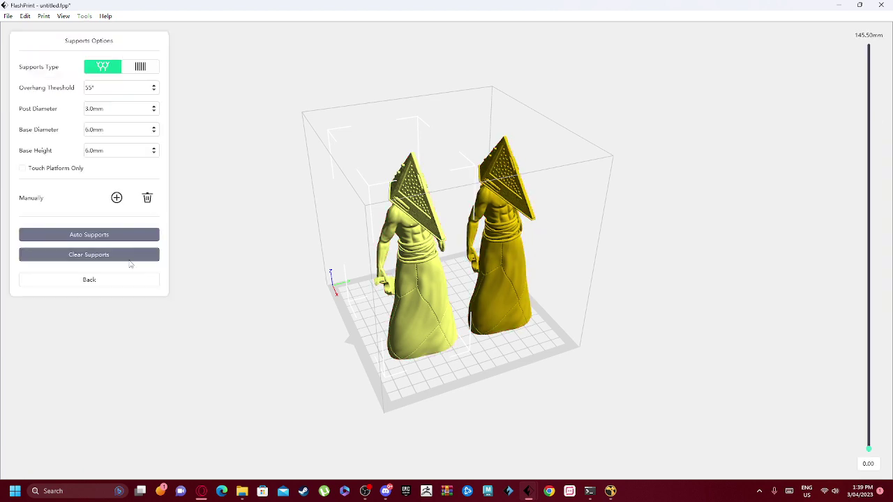
left_click(99, 281)
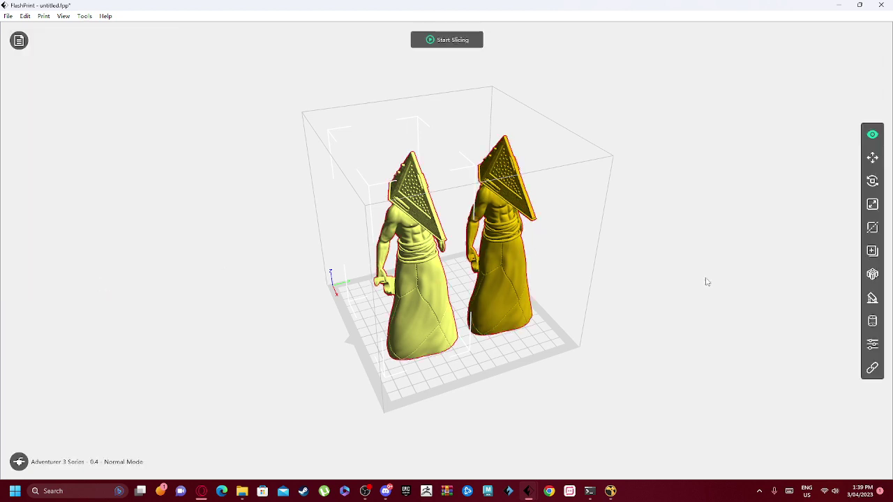
Glance at the Cut options, close them, and undo to remove the extra copy.
left_click(871, 228)
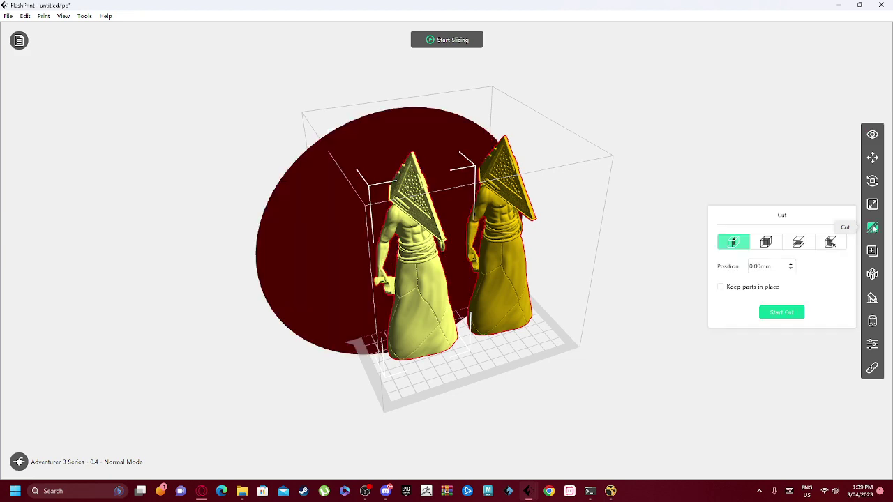
left_click_drag(504, 366, 532, 367)
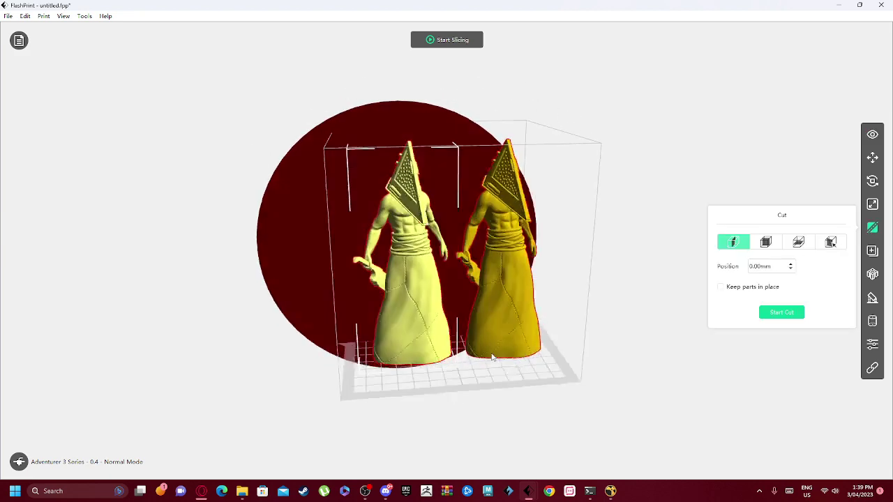
left_click_drag(490, 357, 599, 314)
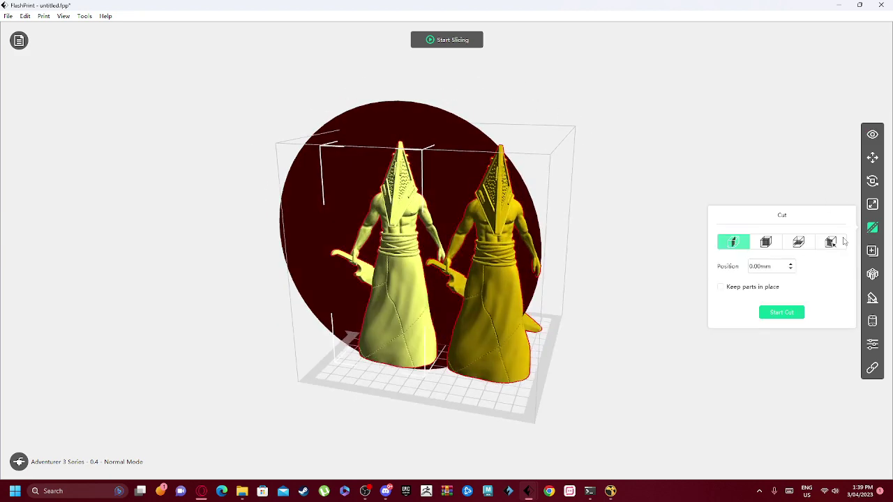
left_click(872, 134)
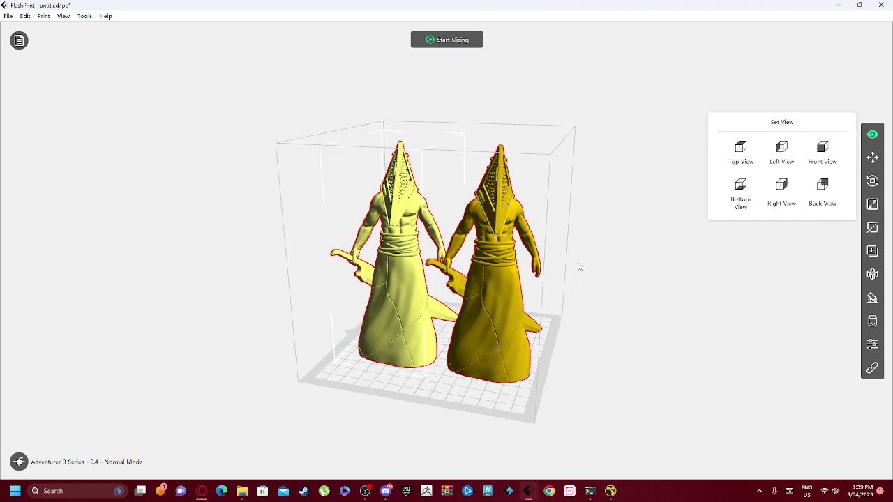
key("ctrl+z")
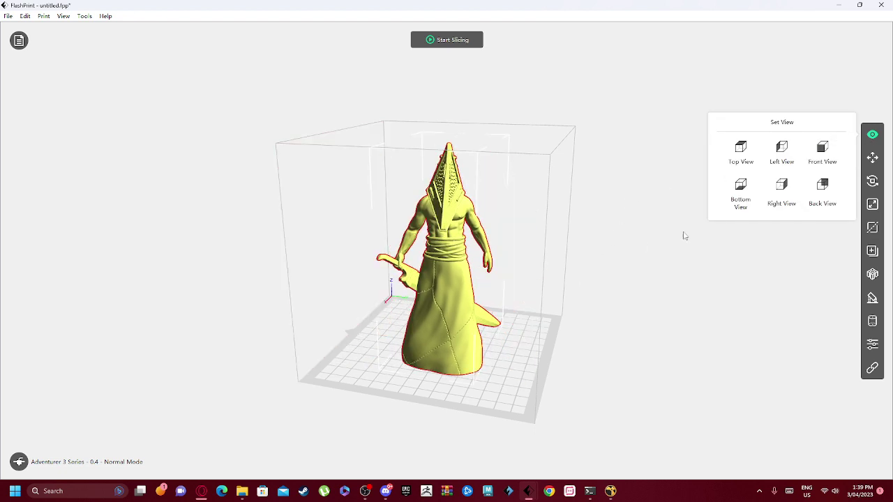
Reopen Cut and set a vertical cut plane at 6.42 mm through the figure.
left_click(872, 228)
left_click_drag(587, 318, 667, 274)
left_click(766, 242)
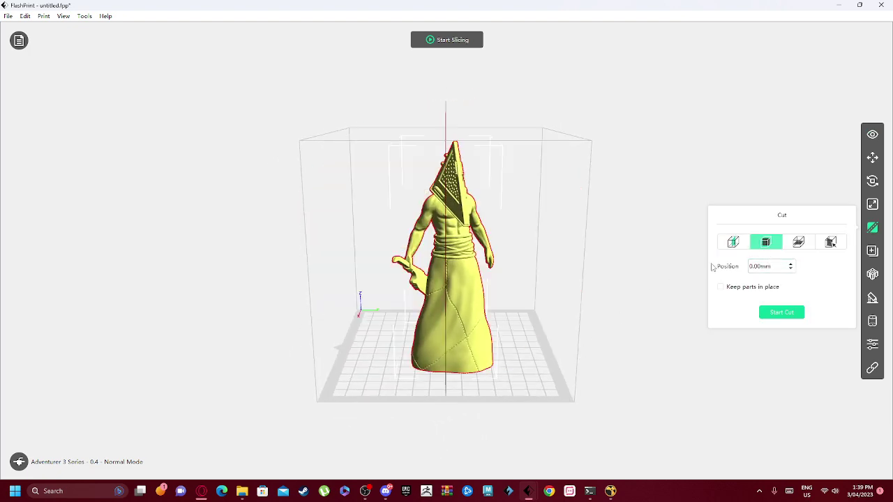
left_click_drag(513, 326, 505, 351)
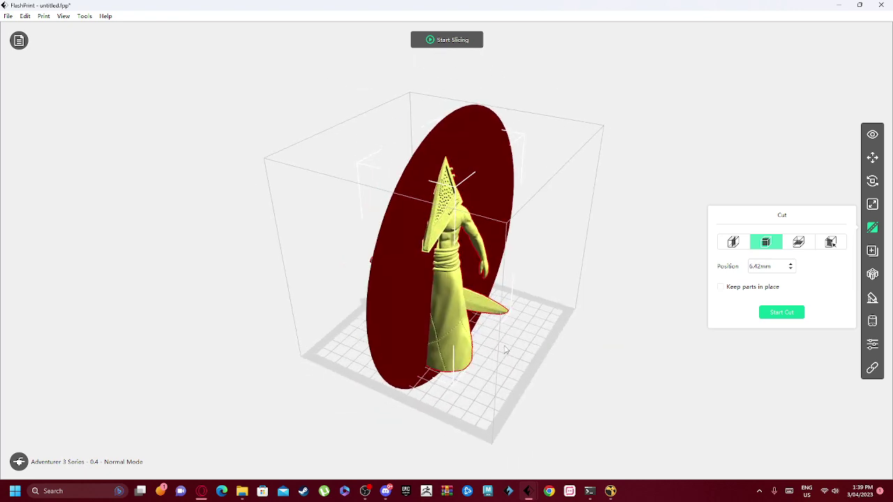
Turn the figure about its vertical axis and shift the cut plane to 4.08 mm.
left_click(872, 181)
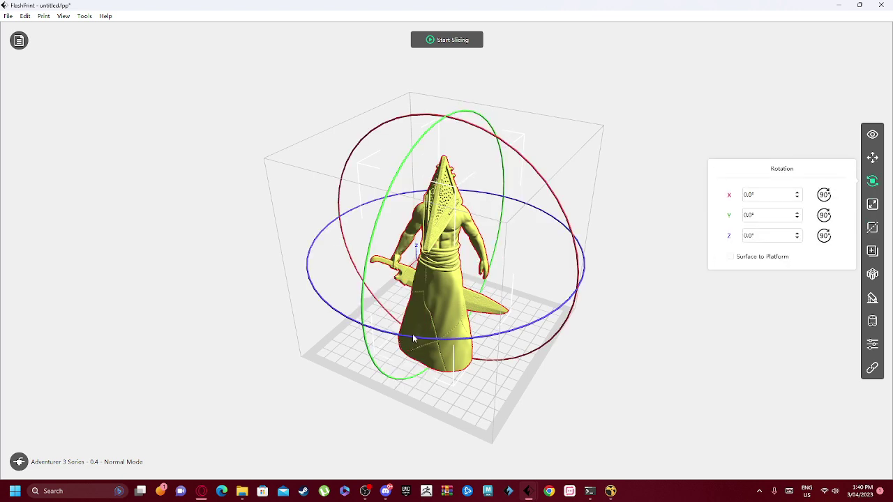
left_click_drag(412, 338, 393, 337)
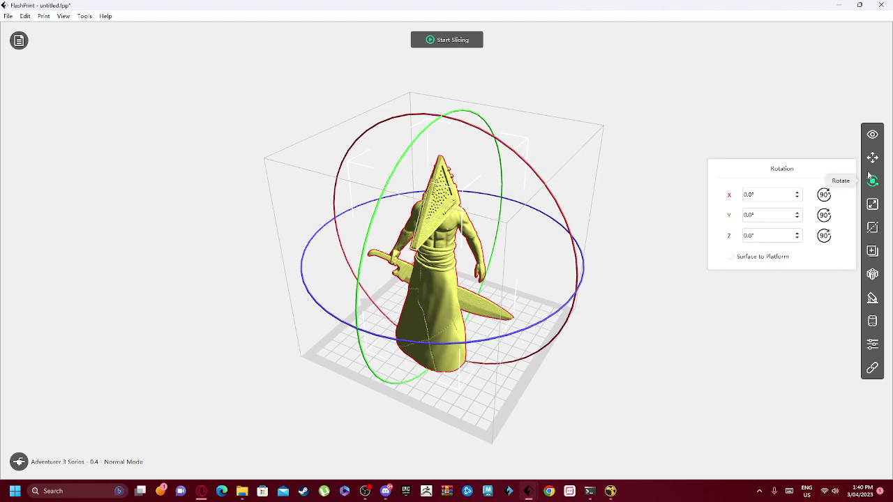
left_click(872, 227)
left_click_drag(603, 293, 621, 299)
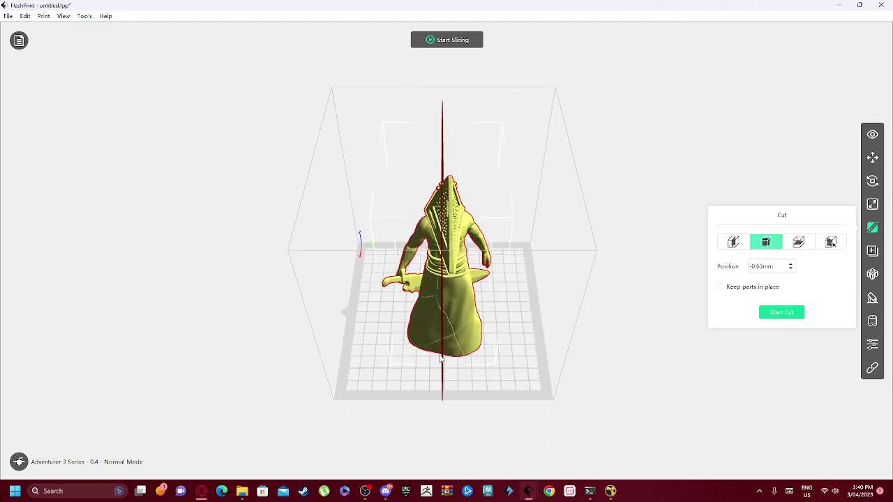
left_click_drag(441, 359, 450, 361)
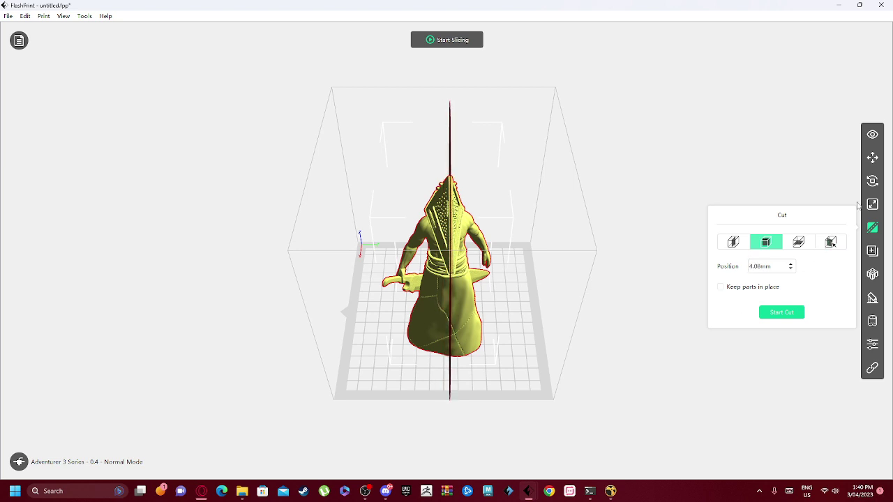
Reposition the vertical cut plane to 4.17 mm through the figure's middle.
left_click(872, 180)
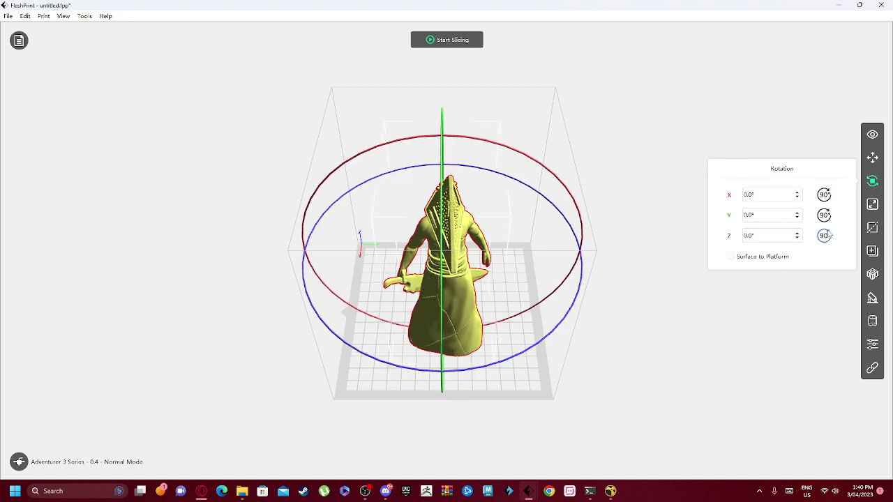
left_click(871, 227)
left_click_drag(527, 377, 361, 368)
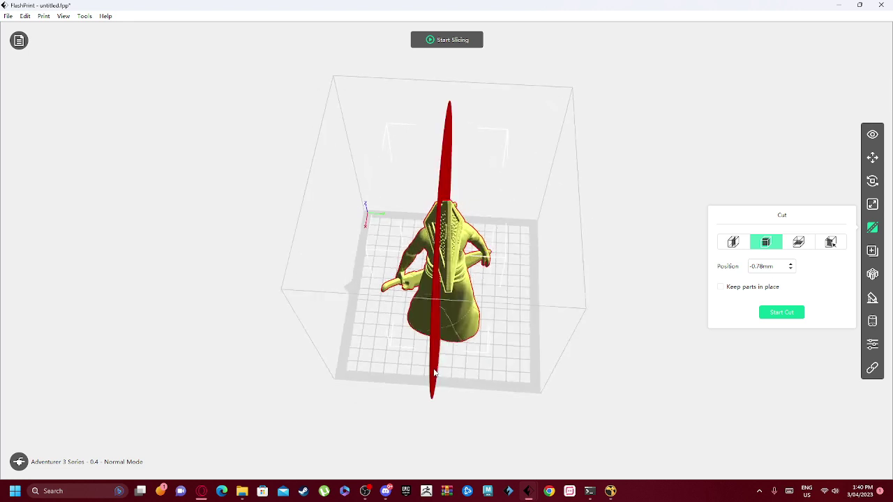
left_click_drag(427, 375, 442, 375)
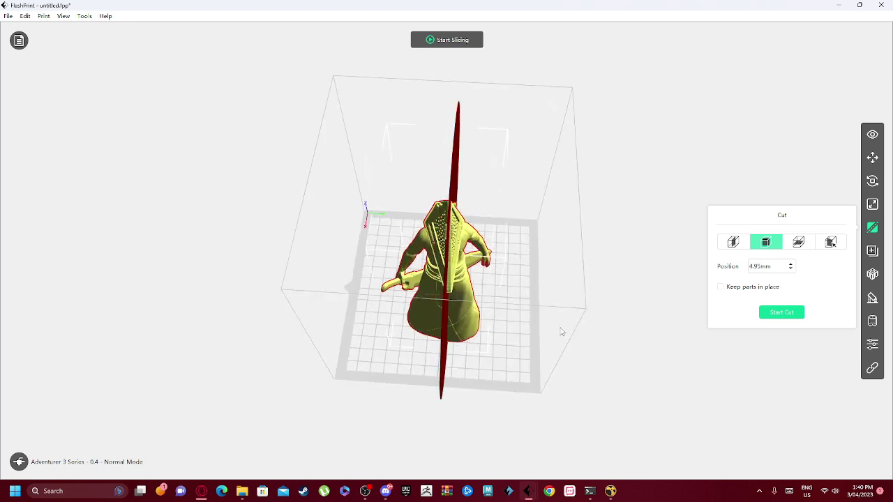
key("Left")
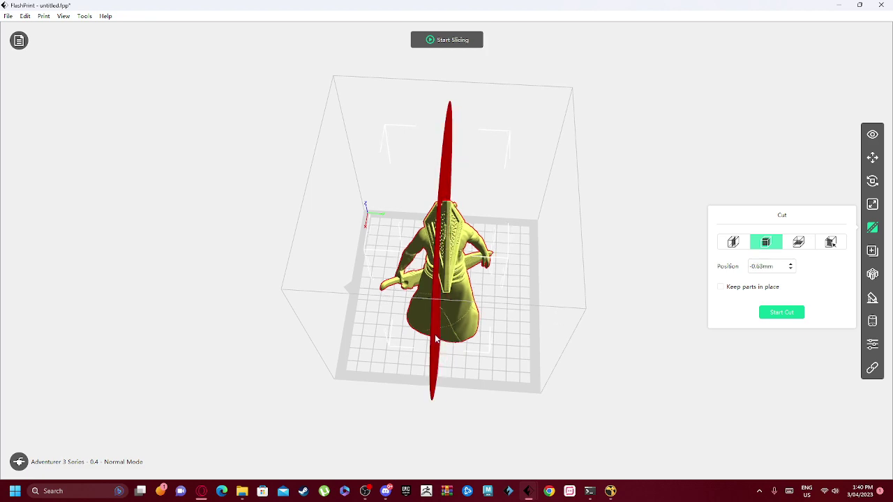
left_click_drag(433, 328, 442, 341)
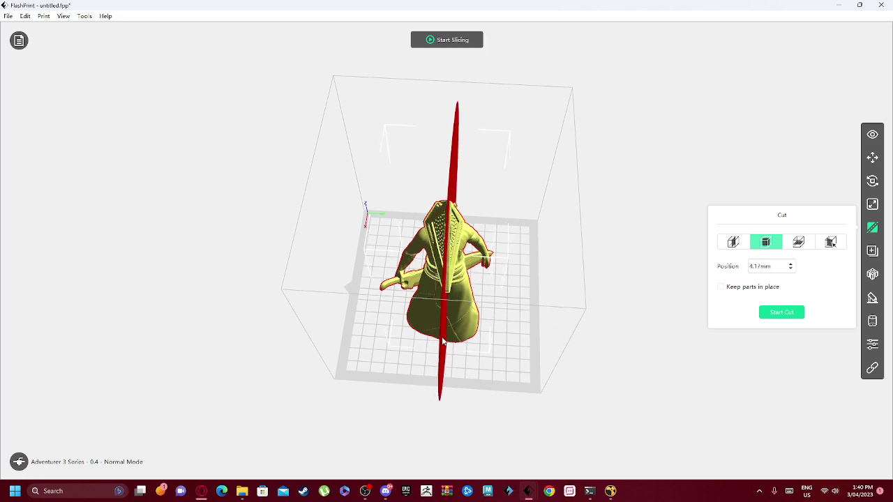
middle_click_drag(443, 341, 488, 362)
Cut the figure into two halves and rotate each half 90° about X to lie flat.
left_click(777, 317)
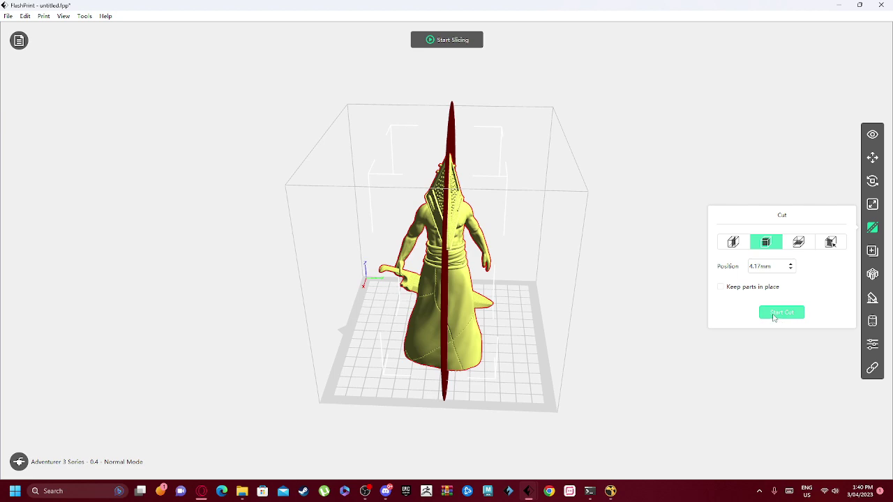
middle_click_drag(573, 426, 544, 337)
left_click(407, 304)
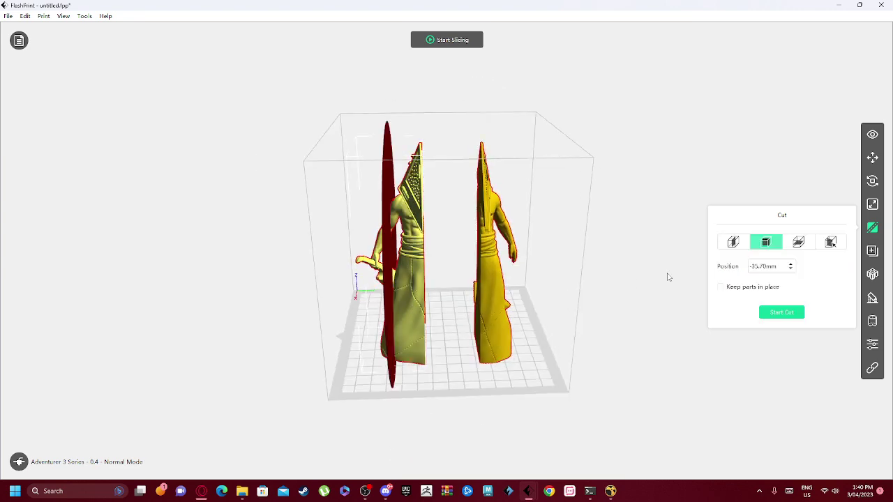
left_click(871, 181)
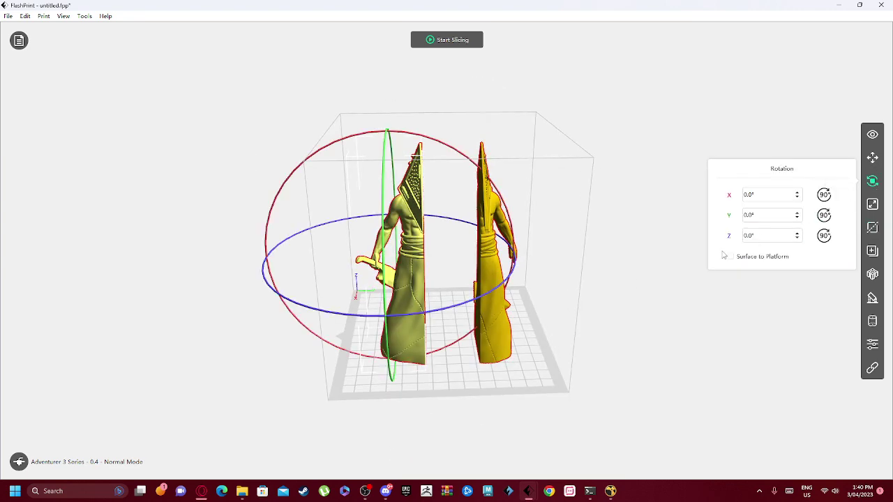
left_click(823, 196)
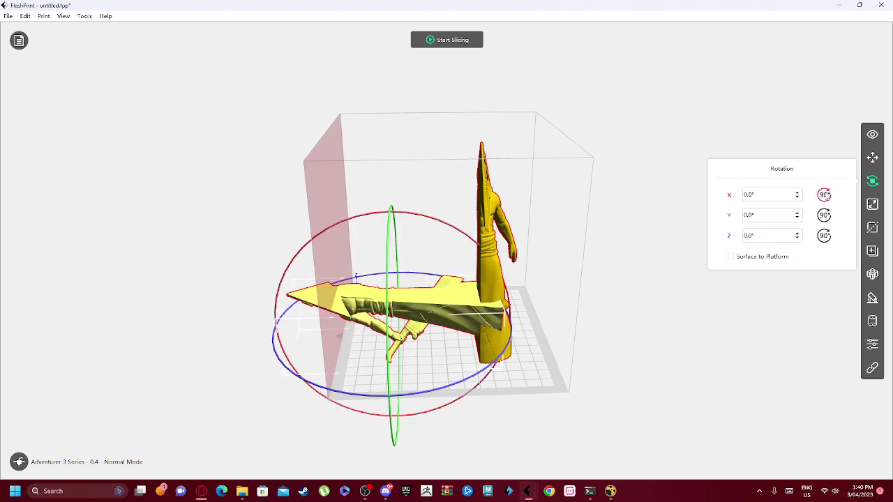
left_click(823, 195)
left_click(824, 195)
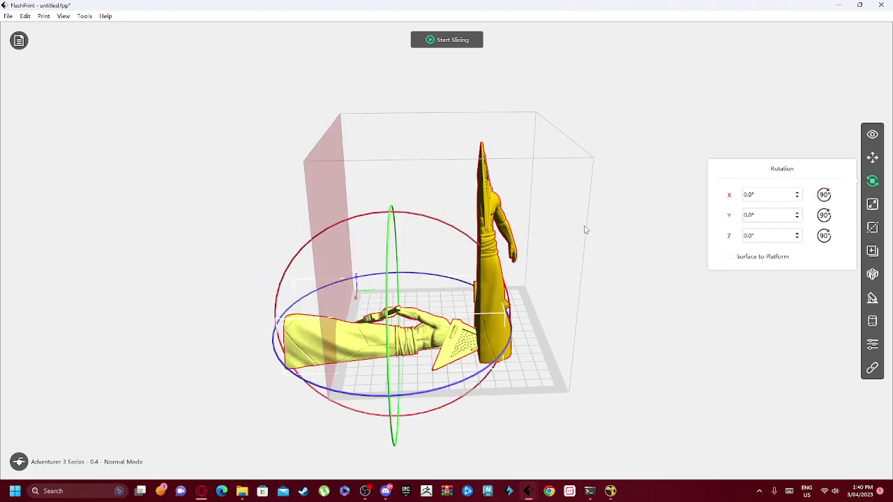
left_click(493, 208)
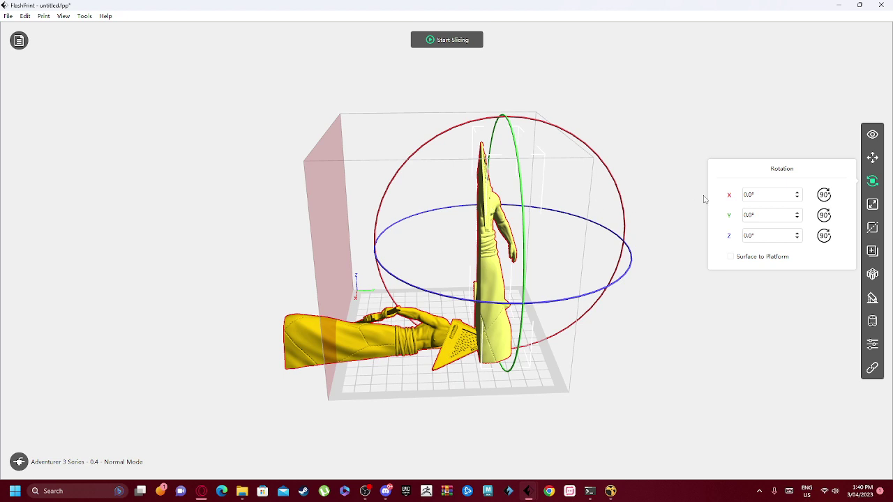
left_click(824, 195)
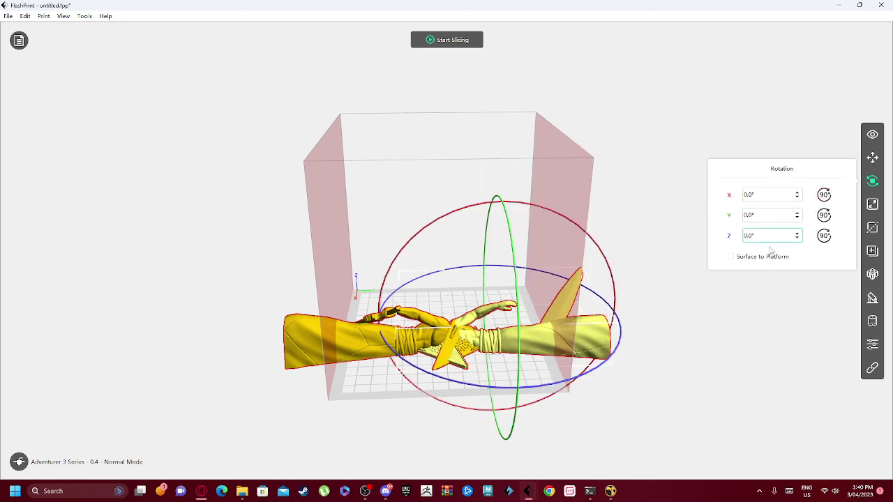
Auto-arrange the two halves with 1.0 mm spacing between them.
left_click(872, 274)
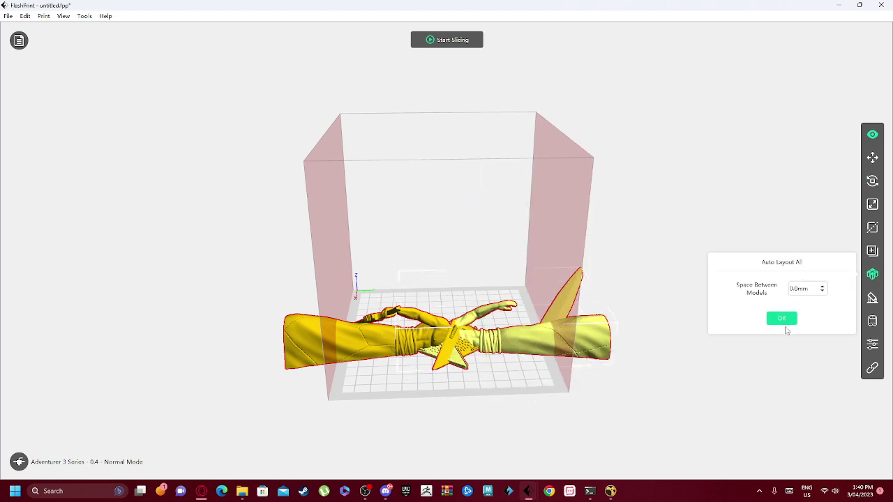
left_click(780, 319)
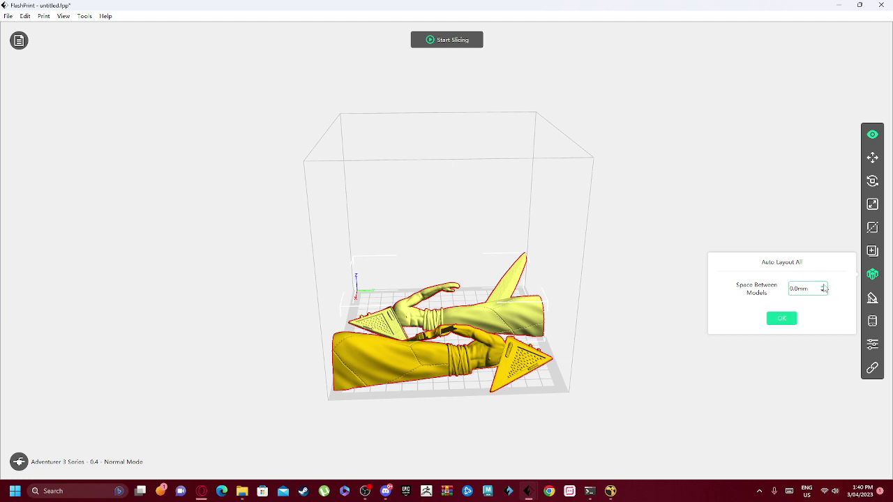
left_click(823, 286)
left_click(781, 318)
left_click_drag(662, 385, 613, 405)
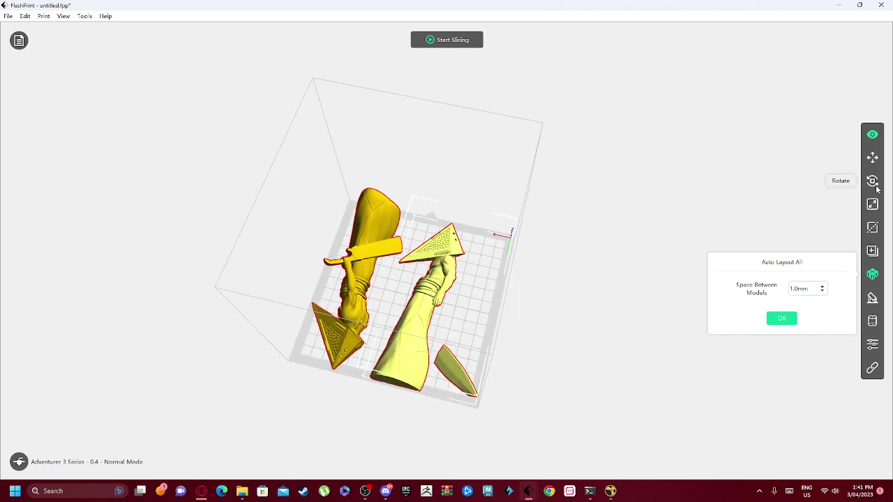
Scale both halves to an X size of 80 mm.
left_click(871, 204)
left_click_drag(750, 217, 674, 217)
type("80")
key("Return")
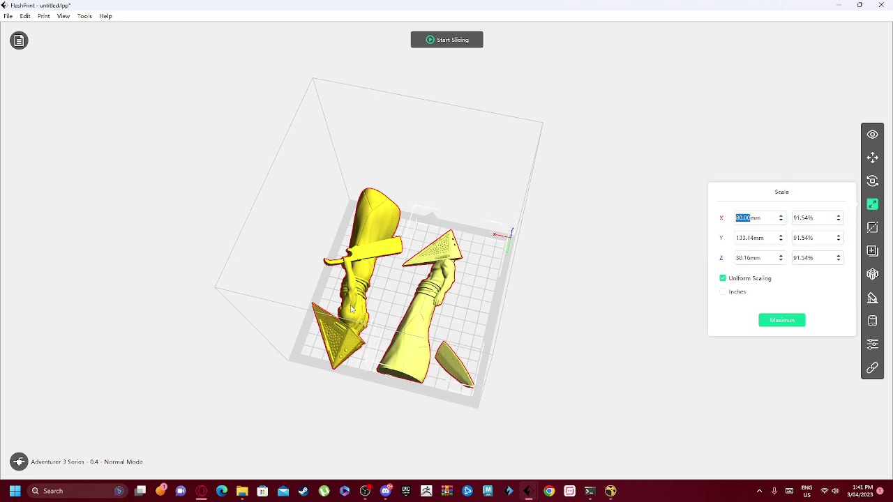
left_click(353, 309)
type("80")
key("Return")
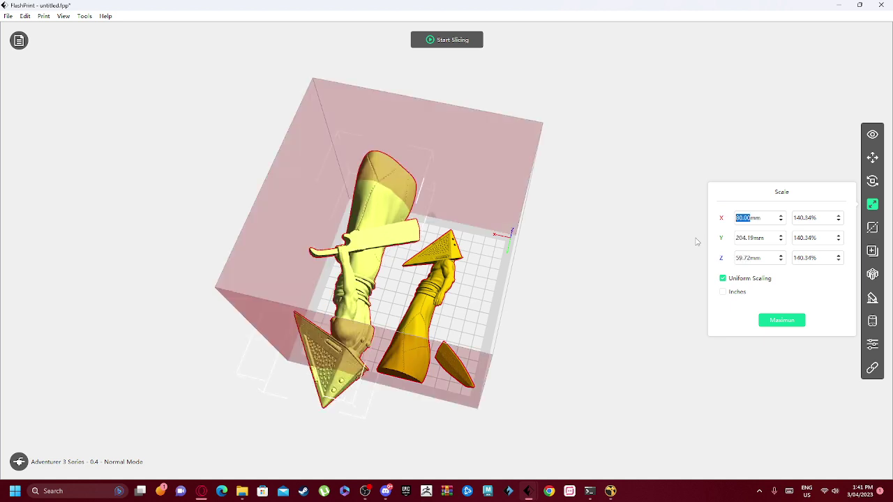
Select each half in turn with the Scale settings open to compare their sizes.
left_click(421, 309)
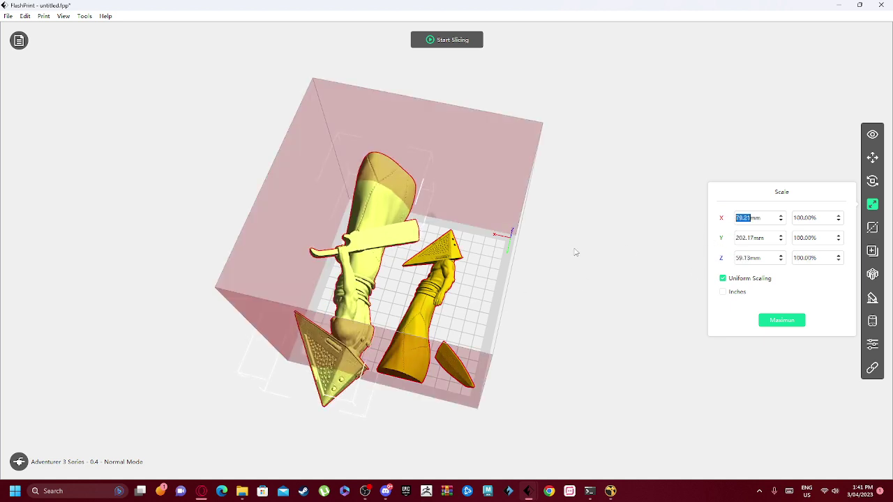
left_click(872, 133)
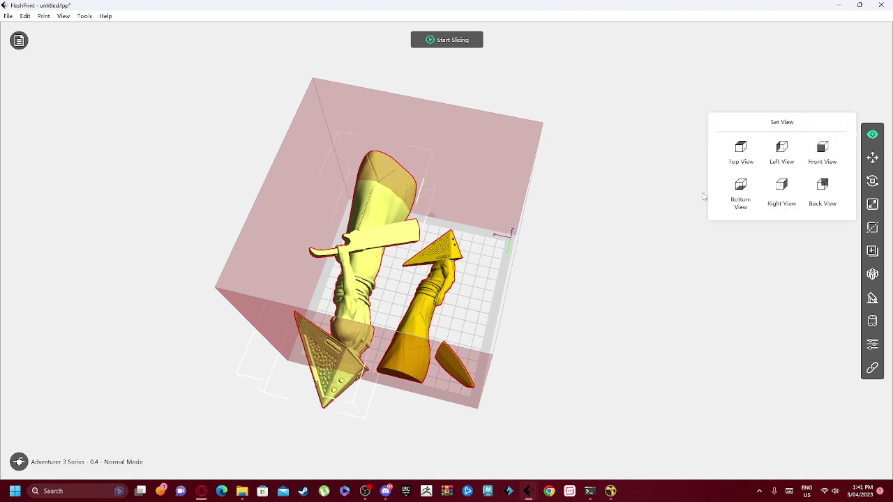
left_click(422, 307)
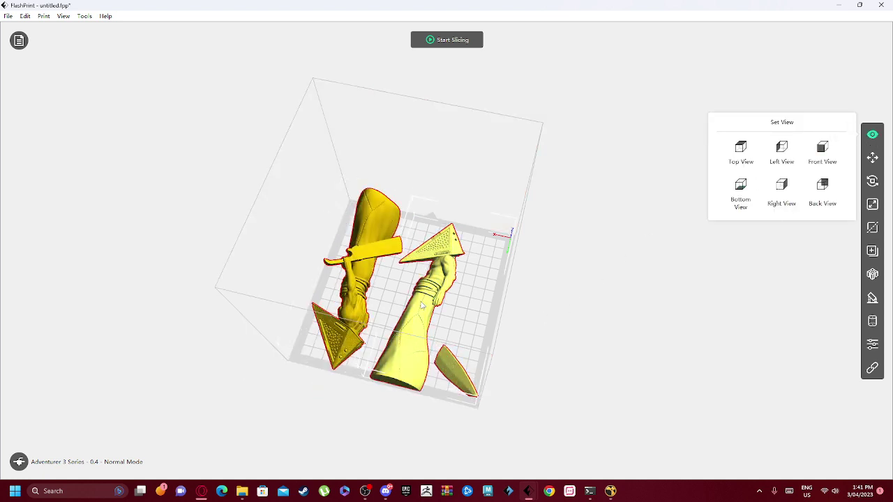
left_click(872, 204)
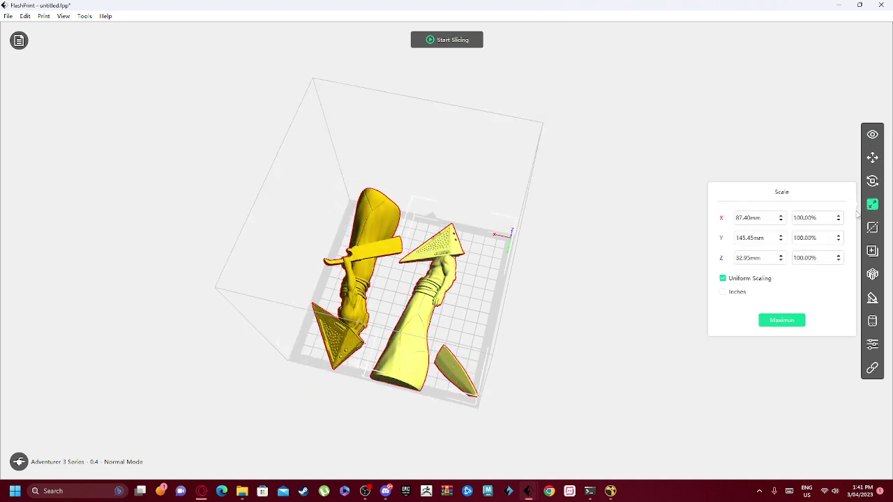
left_click_drag(605, 331, 468, 331)
left_click(469, 331)
left_click(417, 358)
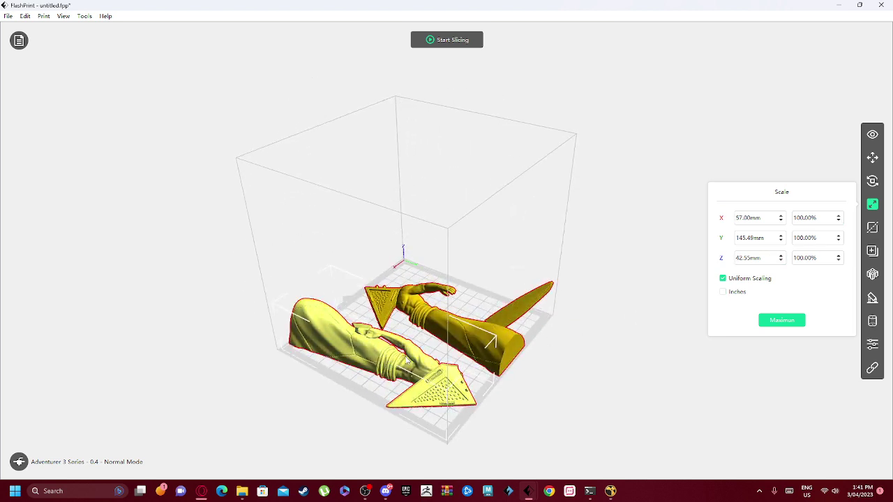
left_click(463, 318)
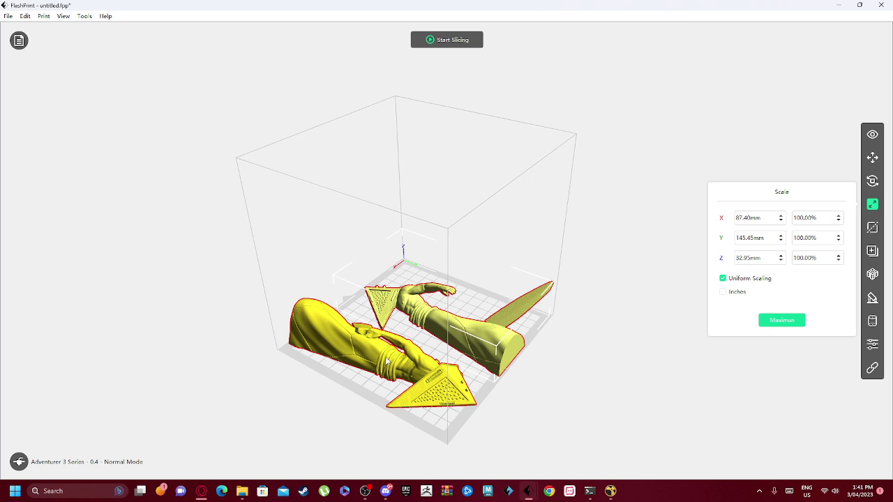
left_click(381, 357)
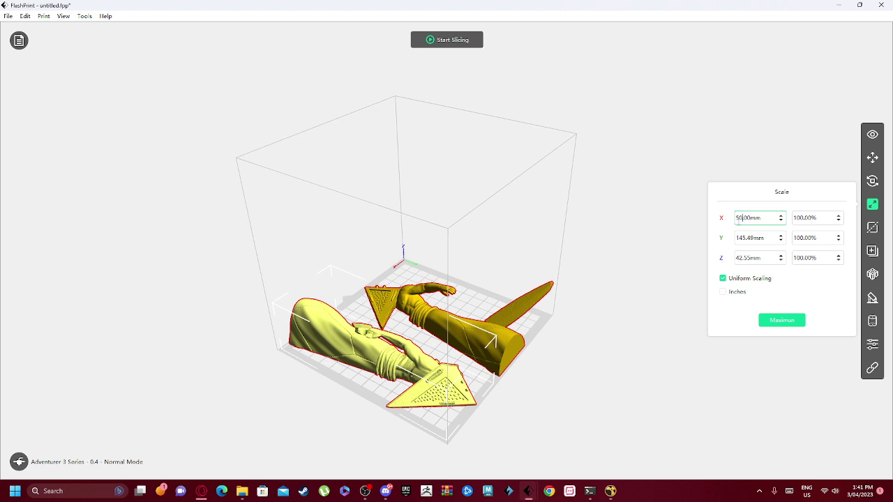
left_click(433, 315)
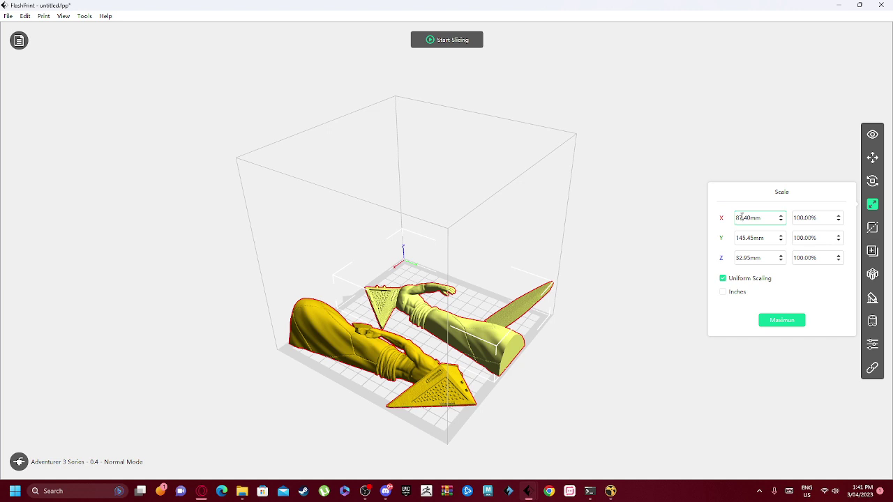
Set the arm half's X size to 80.40 mm and the left half's to 50 mm.
left_click_drag(738, 218, 728, 232)
key("Return")
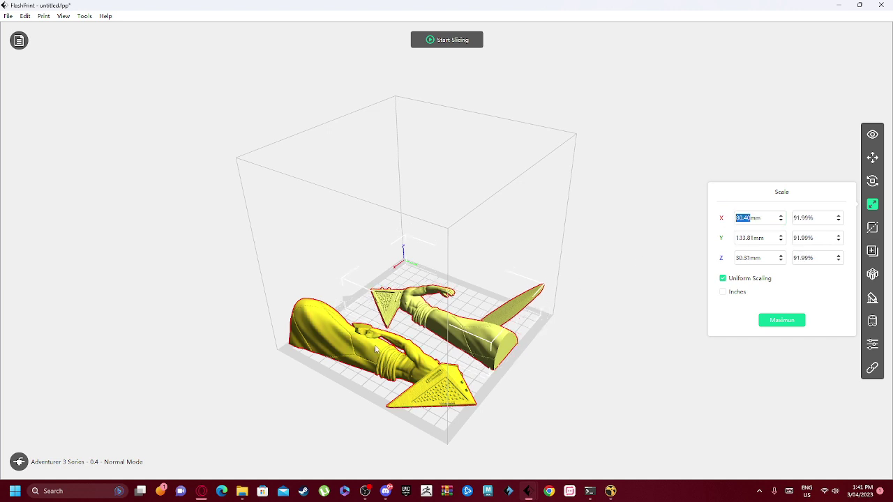
left_click(356, 364)
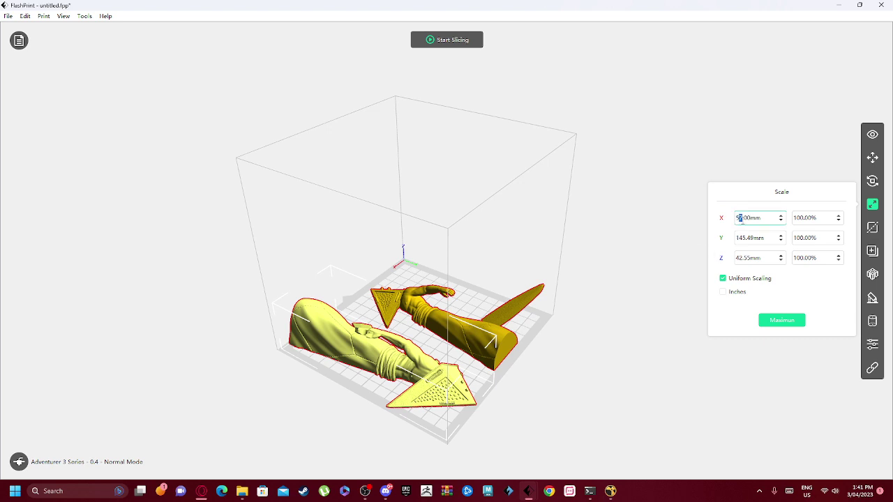
type("50")
key("Return")
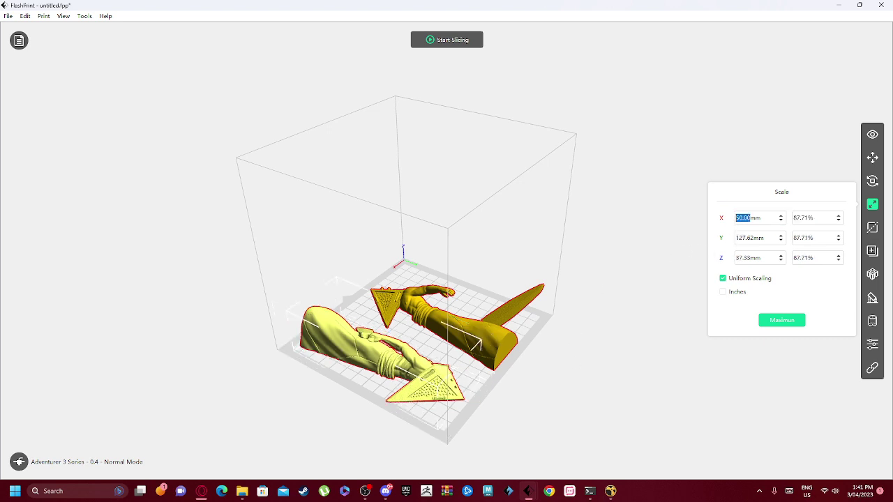
Exit Scale and bring up Supports Options for the two halves, viewing the plate from above.
left_click(872, 157)
left_click(872, 134)
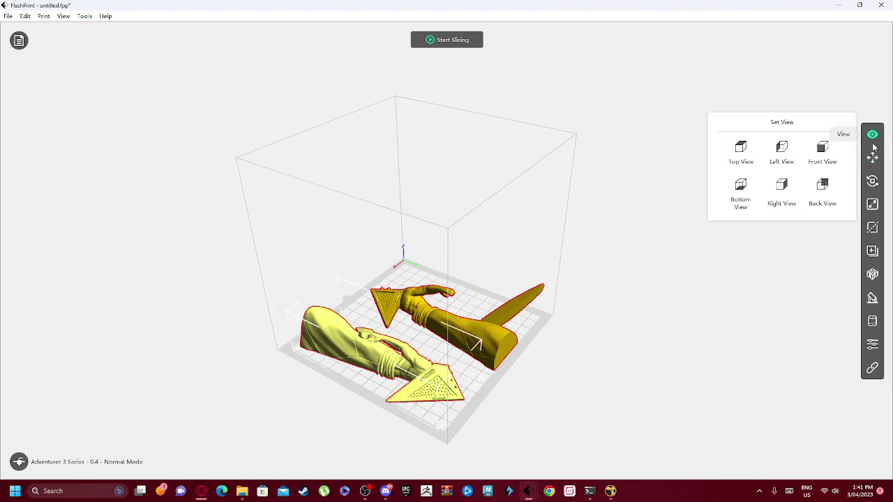
left_click_drag(647, 385, 604, 369)
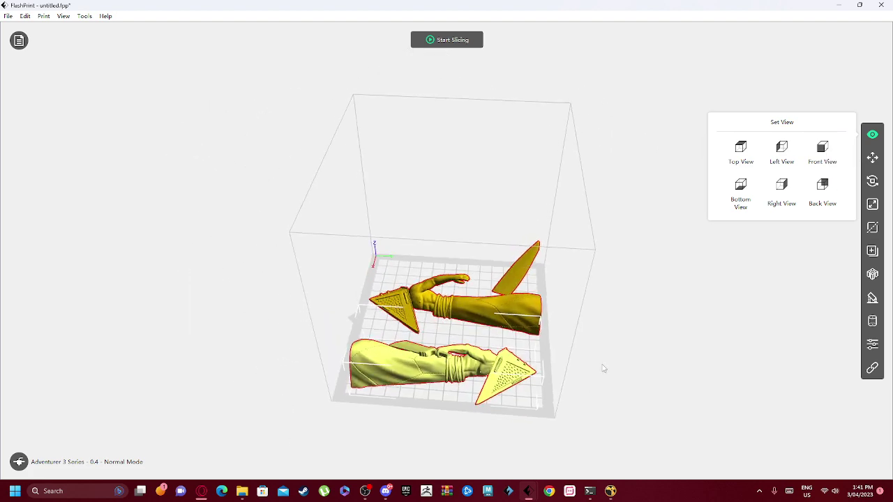
left_click(872, 299)
left_click_drag(542, 298, 365, 371)
left_click_drag(261, 321, 395, 332)
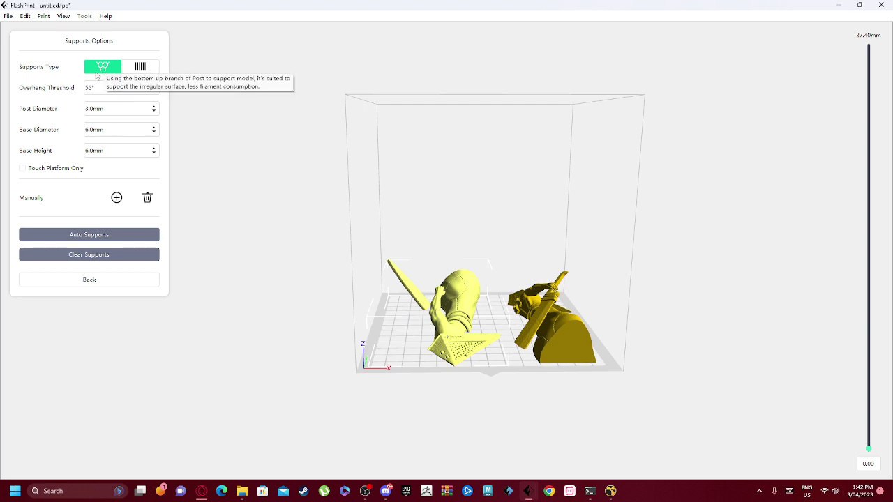
Generate pillar-style supports automatically, inspect them, then clear all supports.
left_click(139, 67)
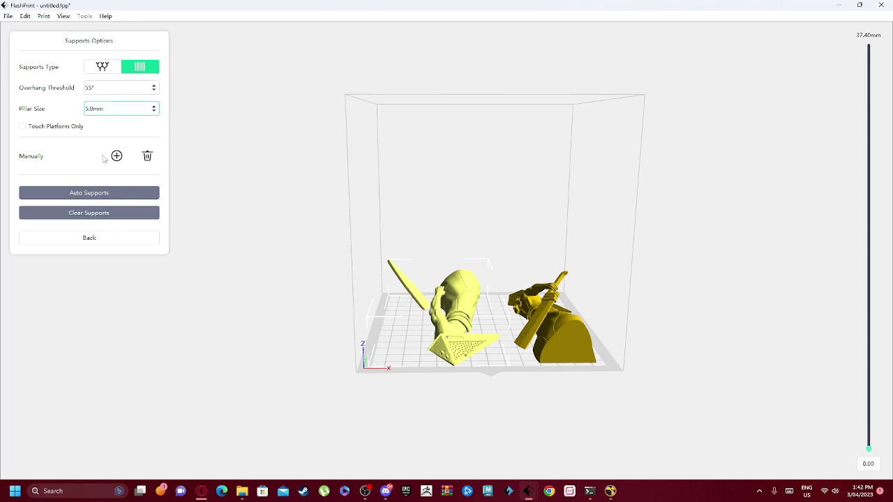
left_click(100, 195)
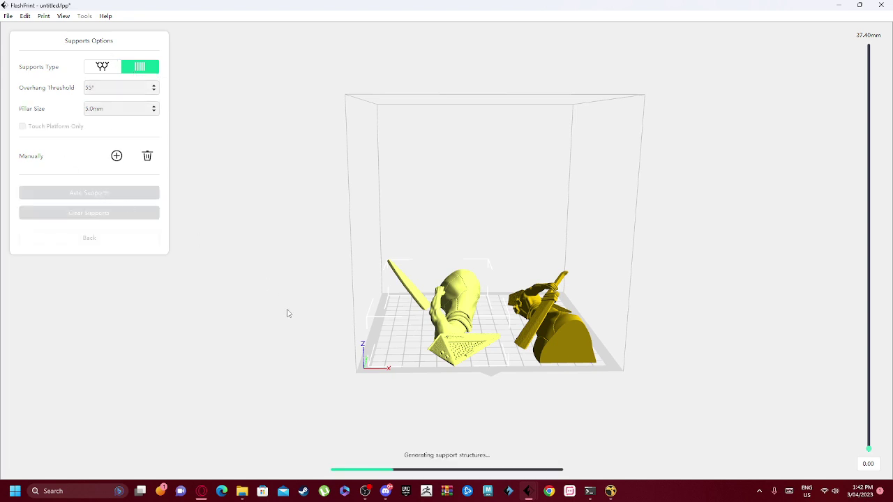
left_click_drag(288, 314, 327, 300)
left_click(110, 214)
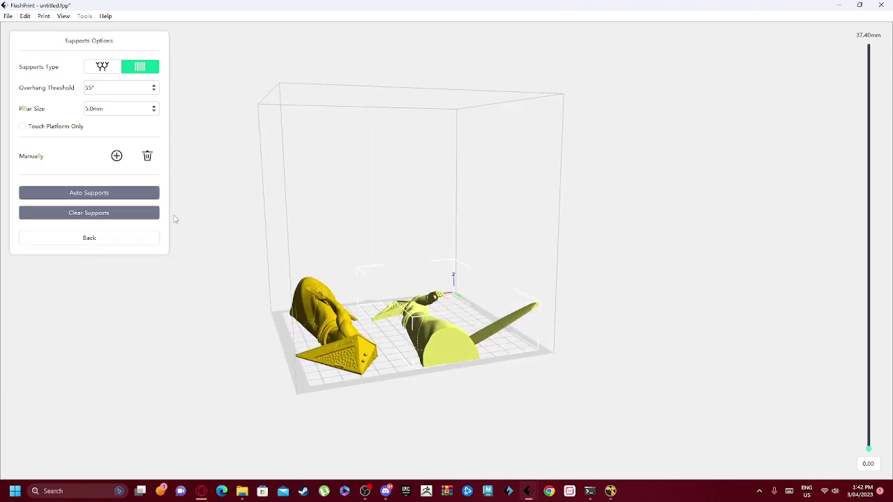
left_click_drag(201, 237, 432, 295)
Auto-generate tree supports on both Pyramid Head halves and leave the support settings.
left_click(109, 67)
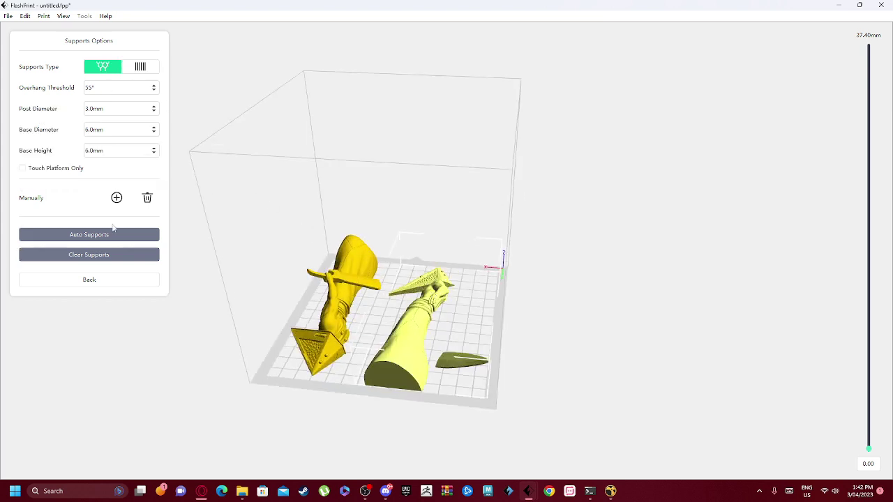
left_click(108, 235)
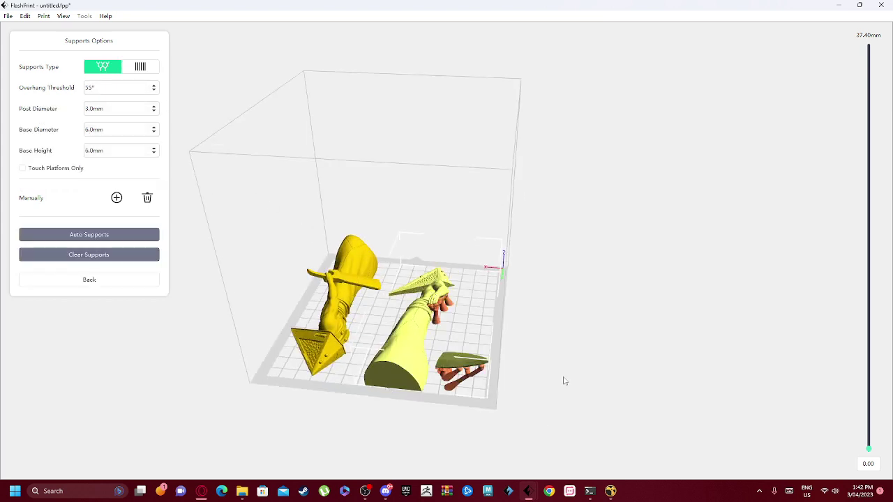
left_click_drag(564, 378, 477, 421)
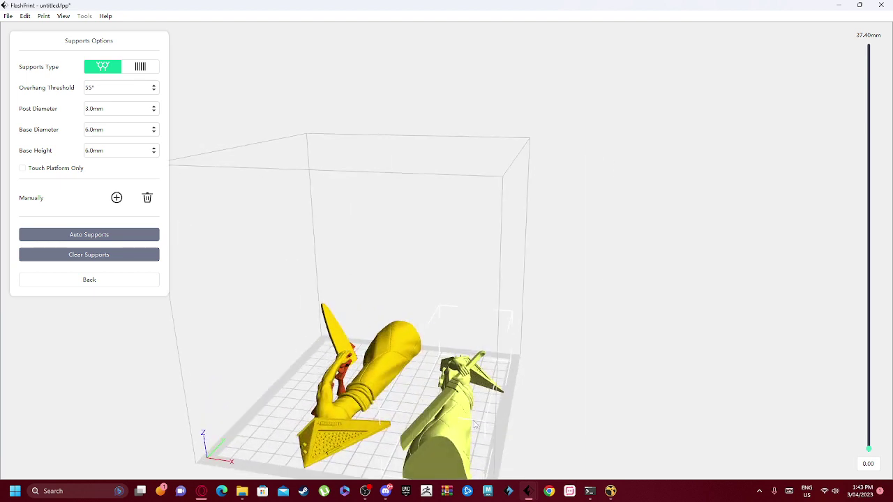
left_click(109, 236)
left_click_drag(387, 360, 472, 362)
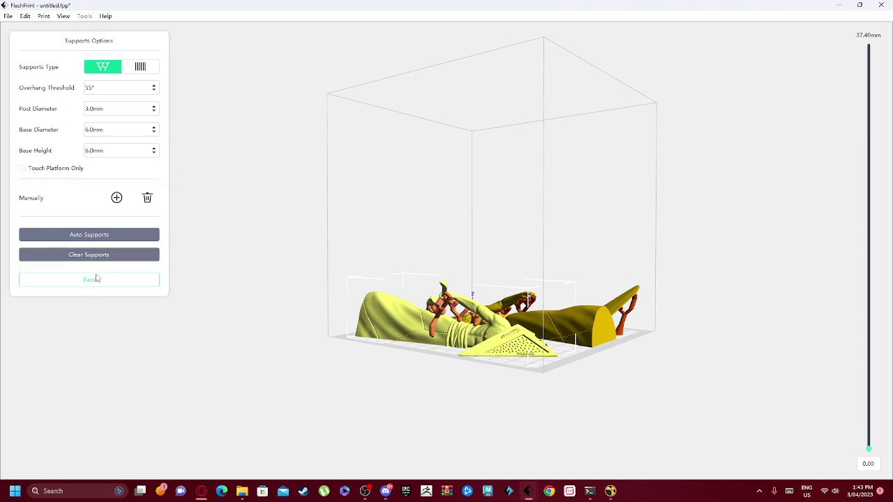
left_click(97, 278)
left_click_drag(502, 335, 424, 195)
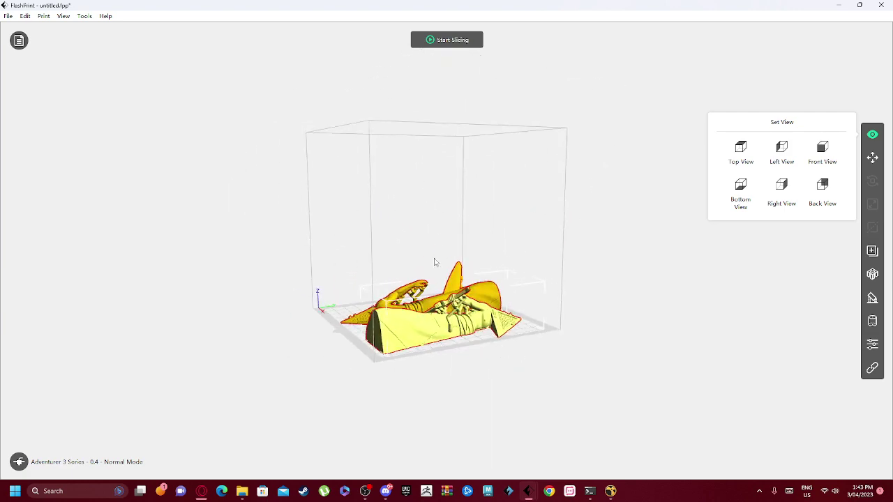
Open the slicing settings and keep the 0.4 mm nozzle size.
left_click_drag(430, 242, 440, 54)
left_click(443, 41)
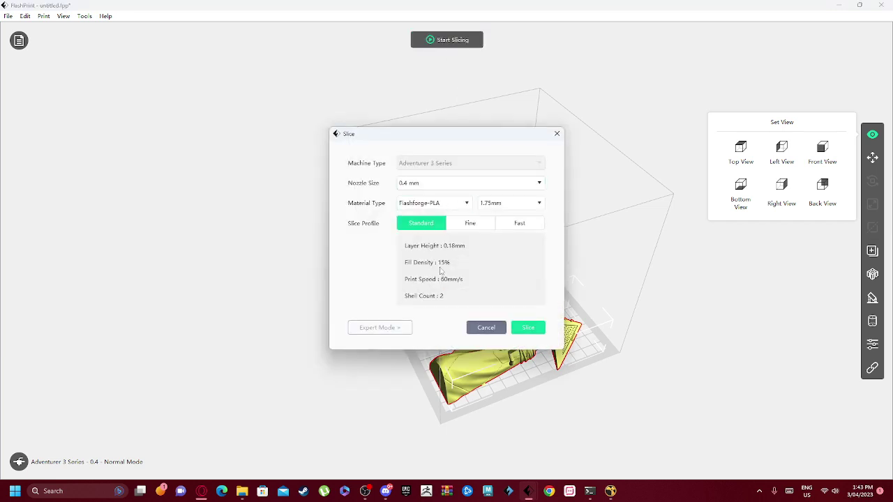
left_click(440, 183)
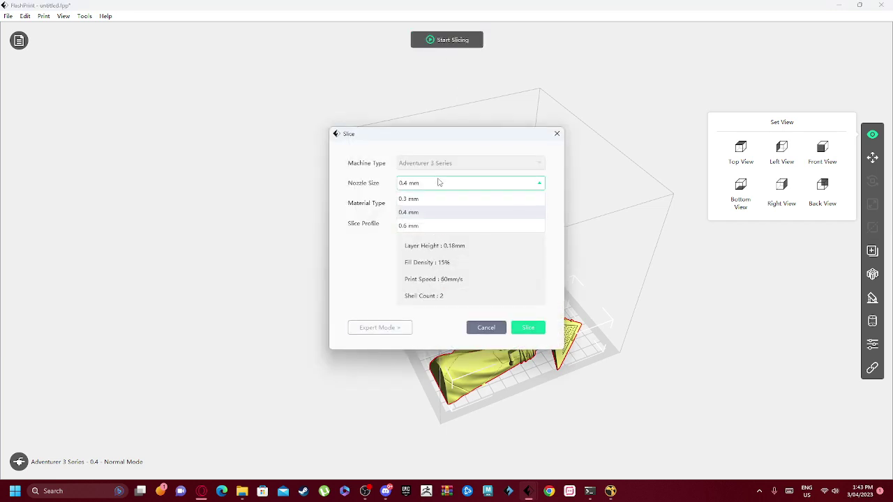
left_click(433, 183)
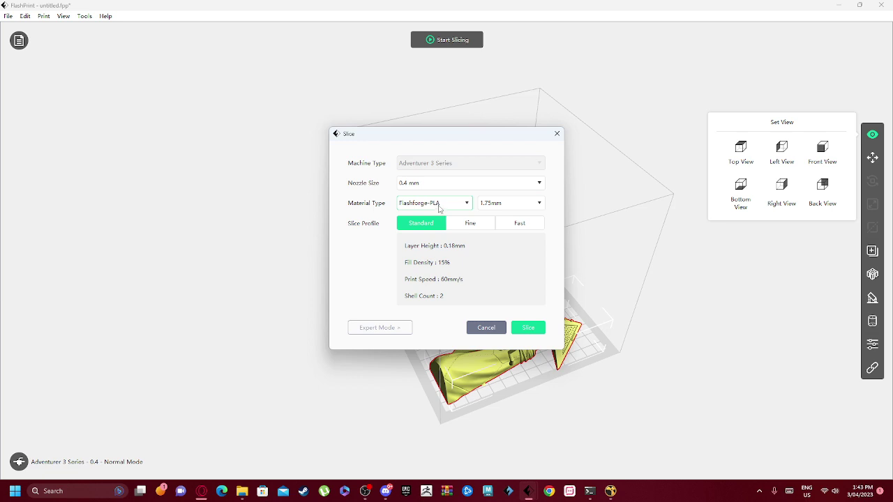
left_click(442, 184)
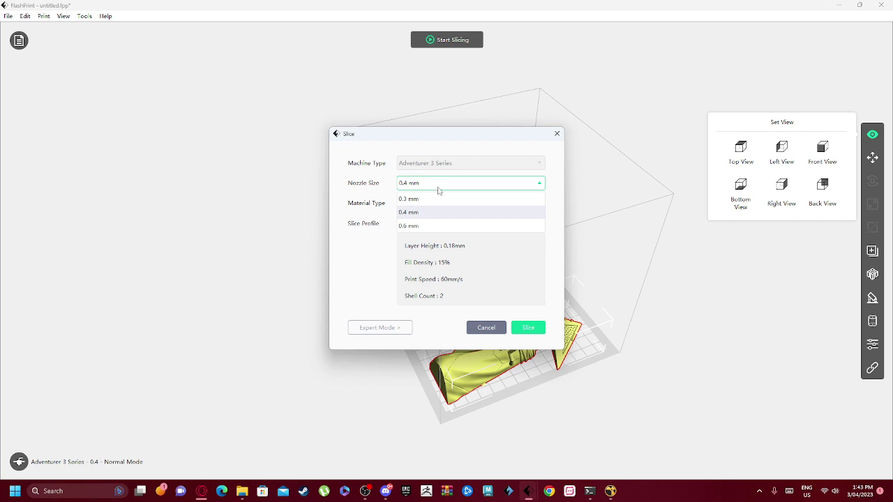
left_click(433, 185)
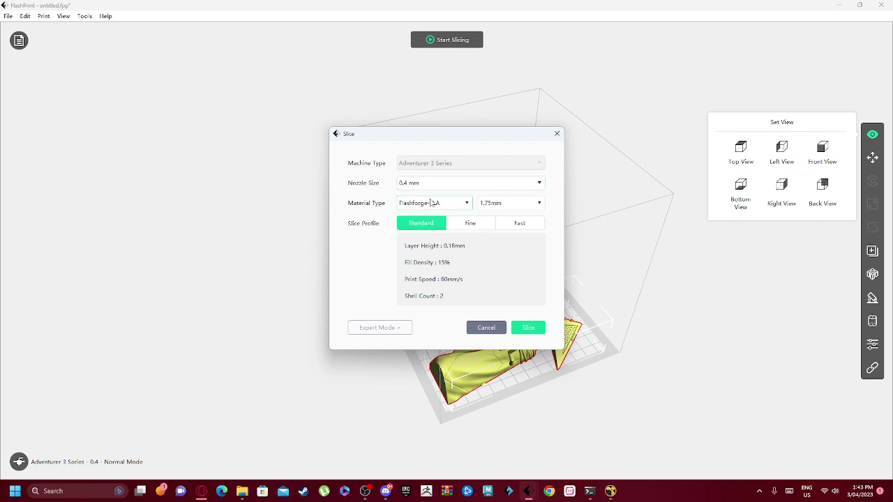
Keep Flashforge-PLA material with the Standard profile and slice both halves.
left_click(433, 203)
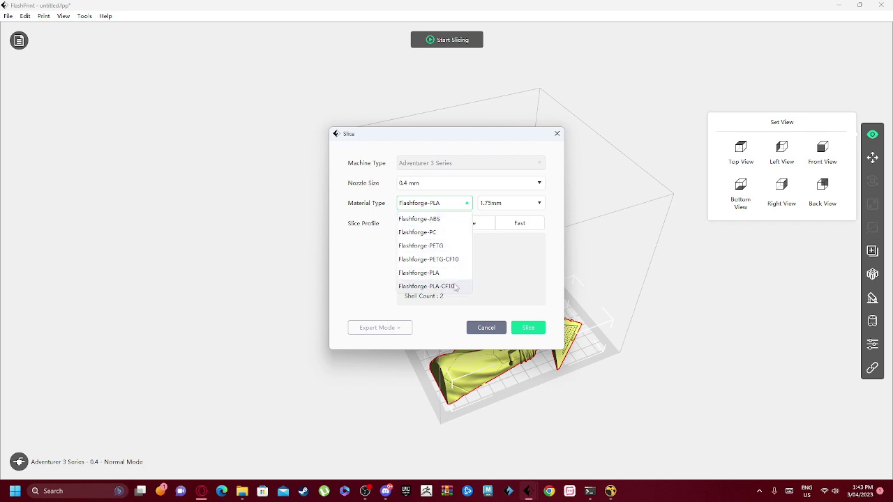
left_click(456, 204)
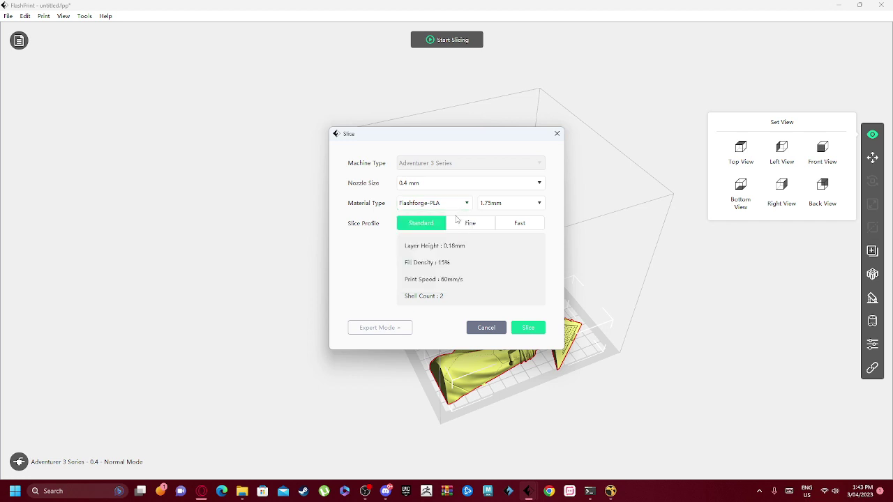
left_click(442, 208)
left_click(441, 208)
left_click(411, 205)
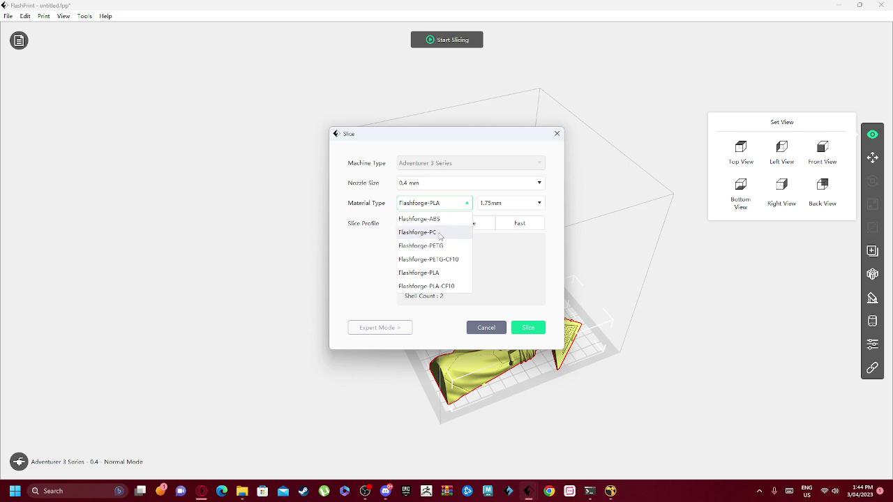
left_click(455, 203)
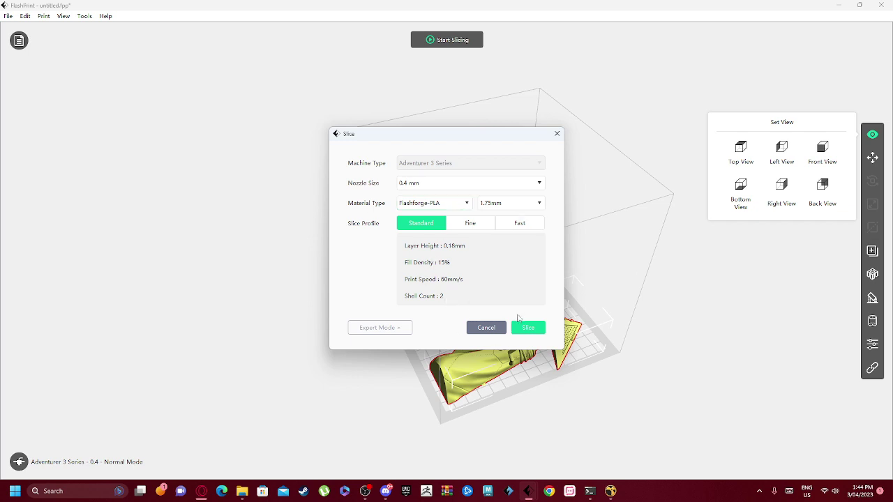
left_click(520, 323)
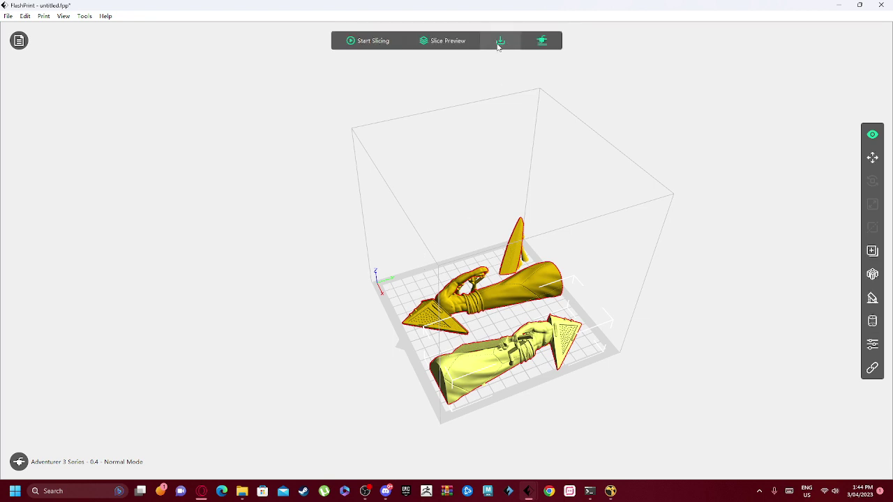
Export the sliced halves as Pyramid_Head-cut-1.gx in Downloads.
left_click(500, 42)
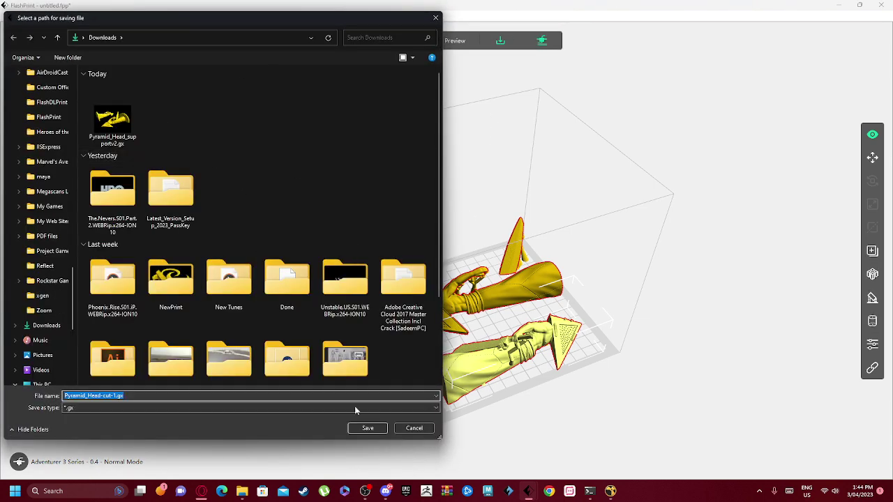
left_click(419, 428)
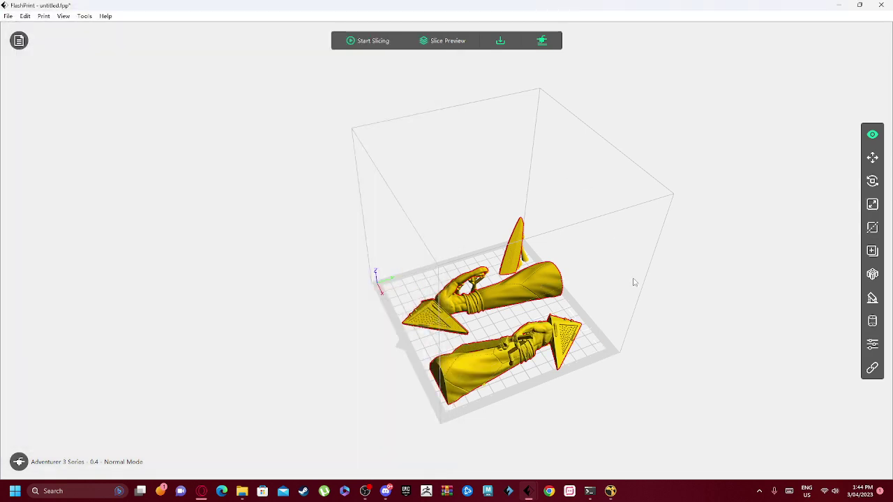
left_click_drag(614, 345, 607, 336)
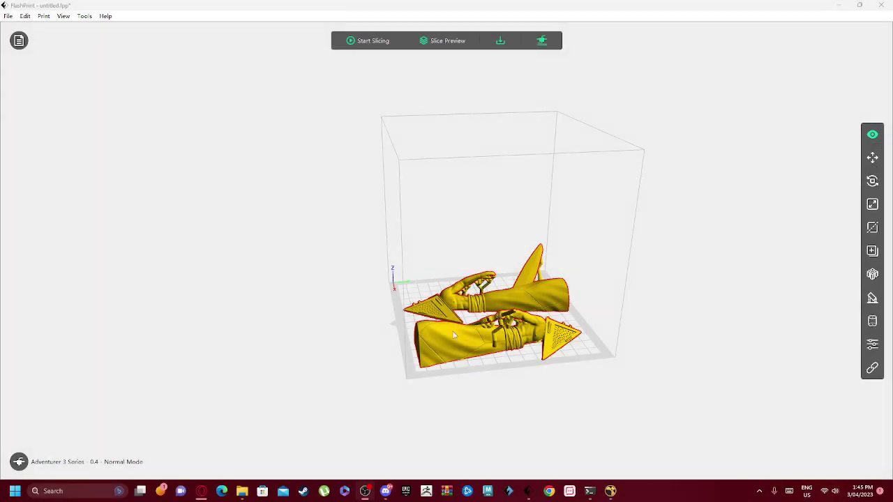
Delete both Pyramid Head halves and load Dice_Box_Tray_D20.stl onto the build plate.
left_click_drag(406, 394, 479, 347)
left_click(409, 298)
key("Delete")
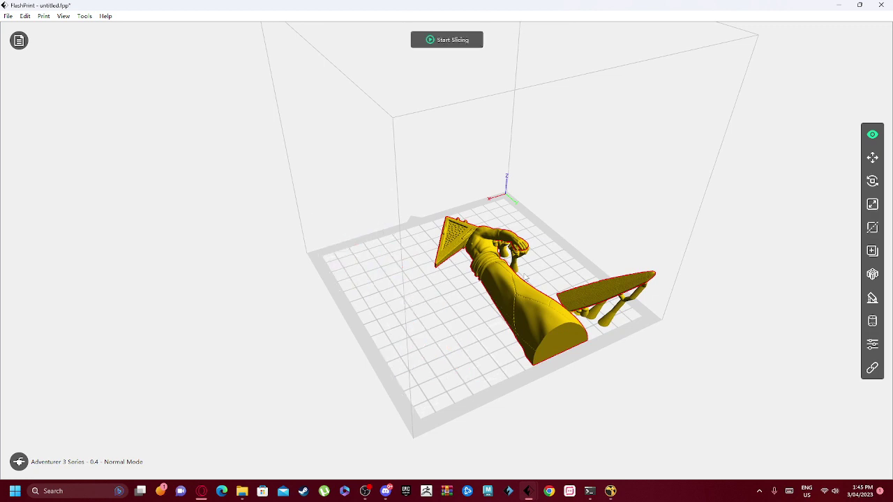
left_click(19, 40)
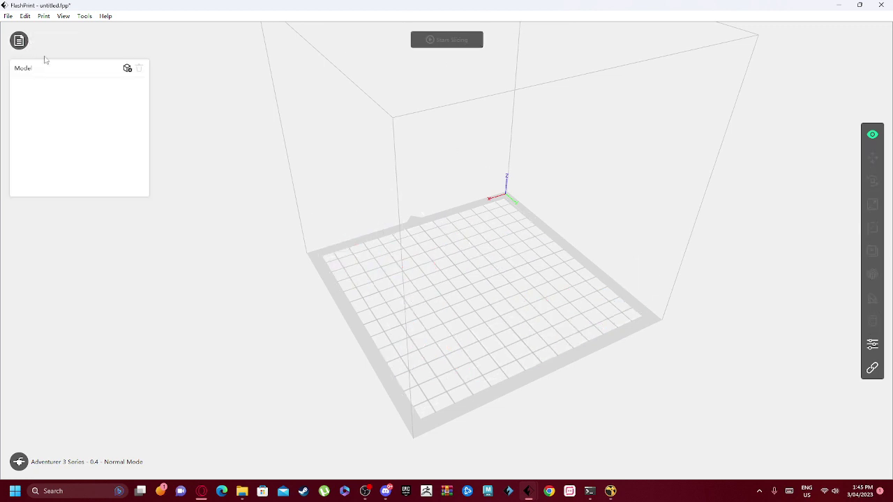
left_click(127, 69)
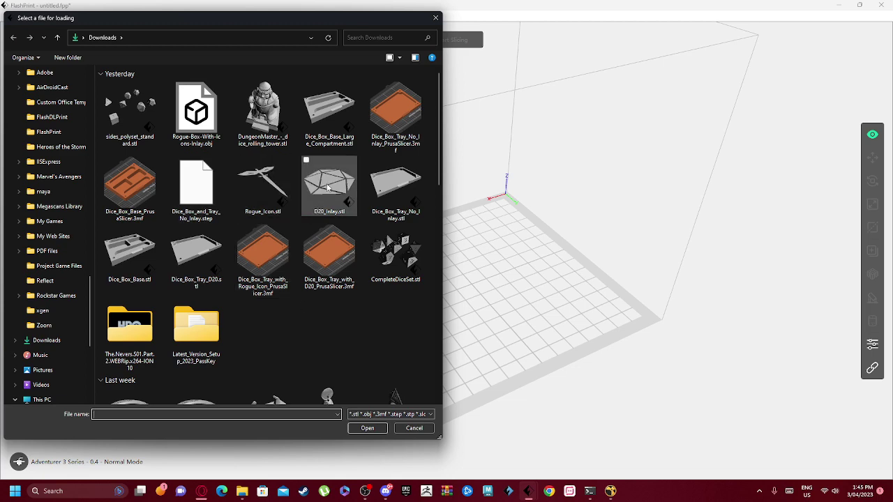
double_click(196, 255)
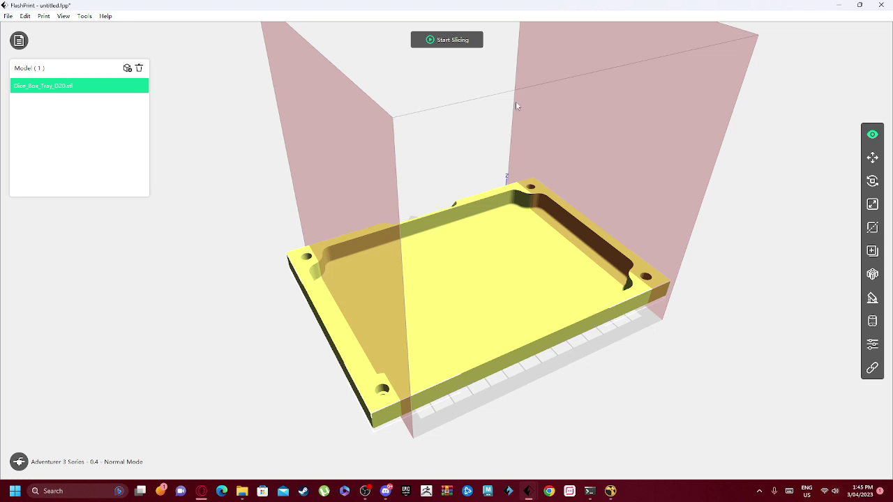
mouse_move(583, 291)
left_mouse_down()
mouse_move(547, 294)
mouse_move(589, 299)
left_mouse_up()
Scale the tray uniformly to 131 mm wide (87.33%, 131.00 × 93.57 × 9.95 mm).
left_click(872, 204)
left_click(774, 320)
left_click_drag(572, 254, 584, 350)
left_click(781, 221)
left_click(781, 221)
left_click(781, 221)
left_click(781, 221)
left_click(781, 220)
left_click(781, 221)
left_click(781, 220)
left_click_drag(551, 349, 419, 377)
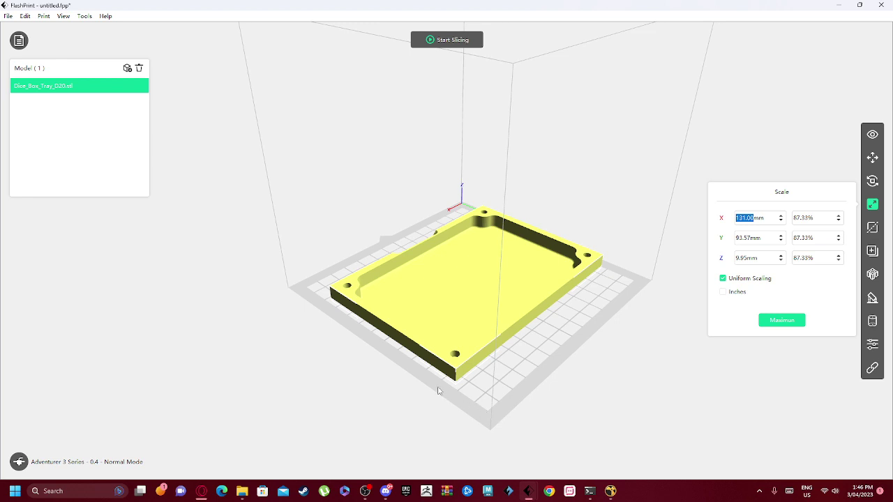